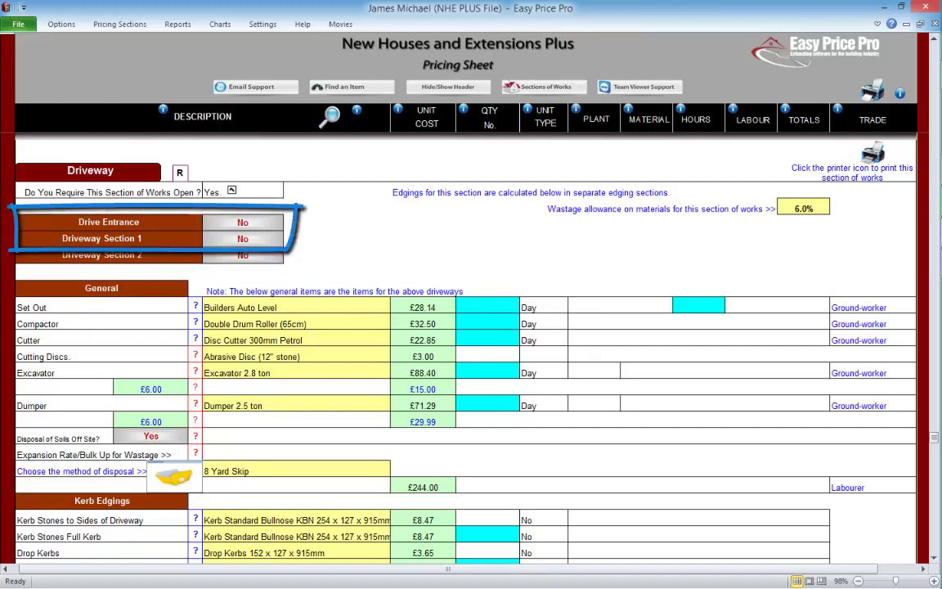
# - Include both Driveway Section 1 and the Drive Entrance in the driveway pricing
pyautogui.click(242, 238)
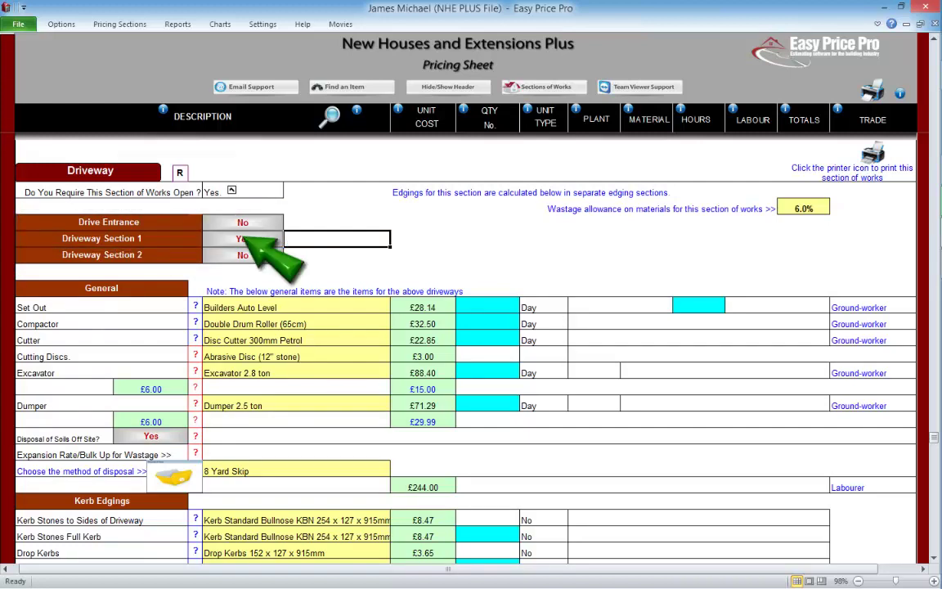
pyautogui.click(239, 222)
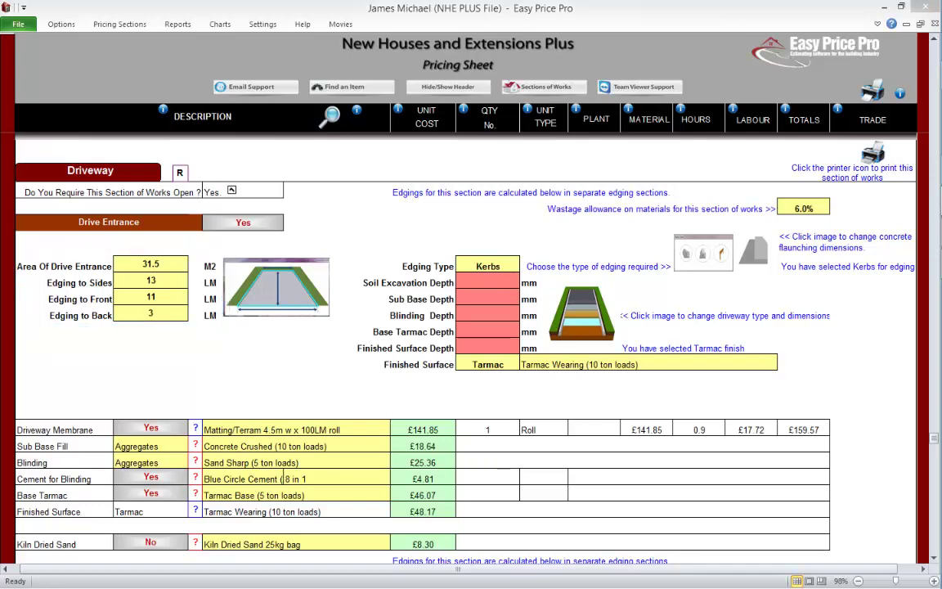
# - Try the alternative edging types for the drive entrance's back and front, choose kerbs for both, and apply the entrance details
pyautogui.click(263, 280)
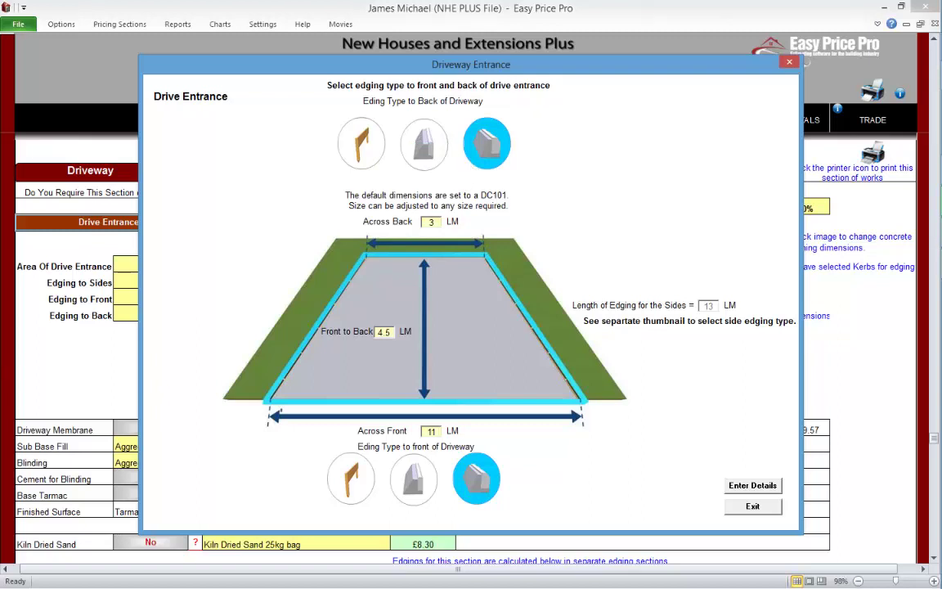
pyautogui.click(424, 143)
pyautogui.click(363, 147)
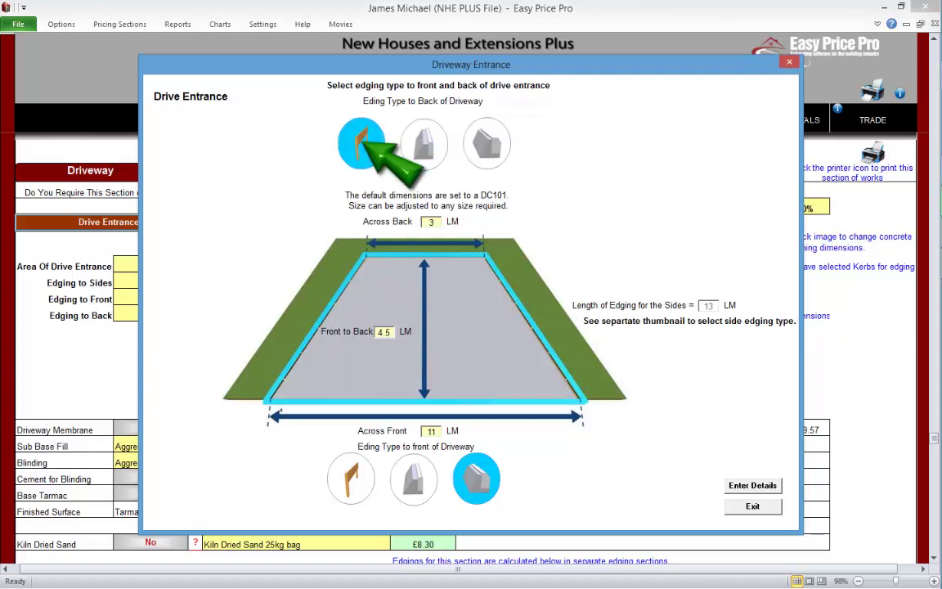
pyautogui.click(487, 141)
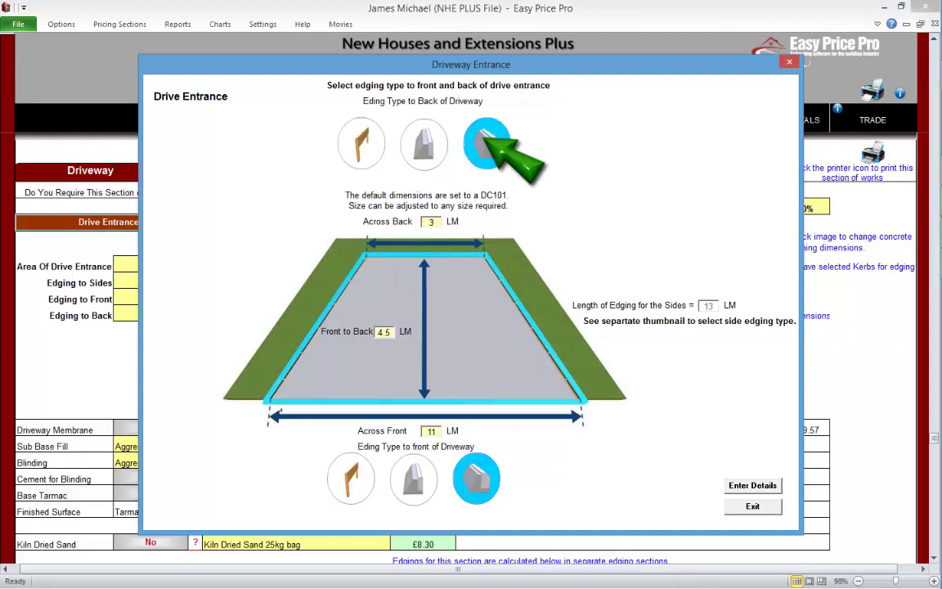
pyautogui.click(408, 479)
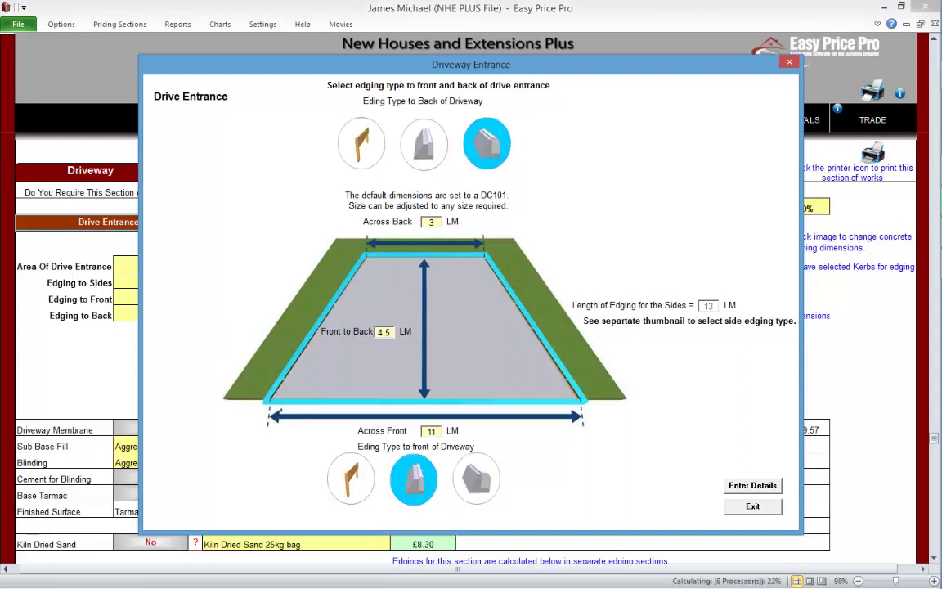
pyautogui.click(352, 478)
pyautogui.click(470, 472)
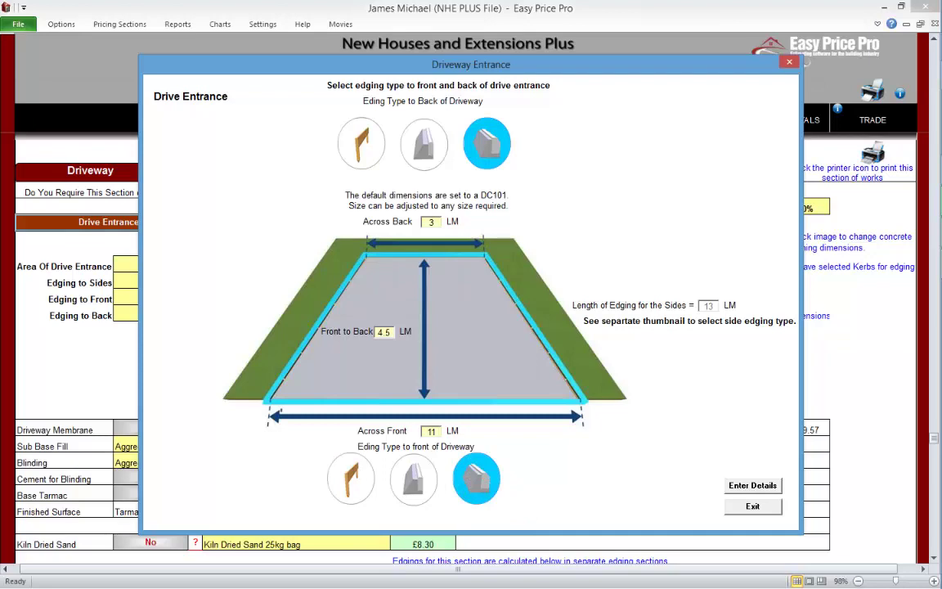
pyautogui.click(754, 486)
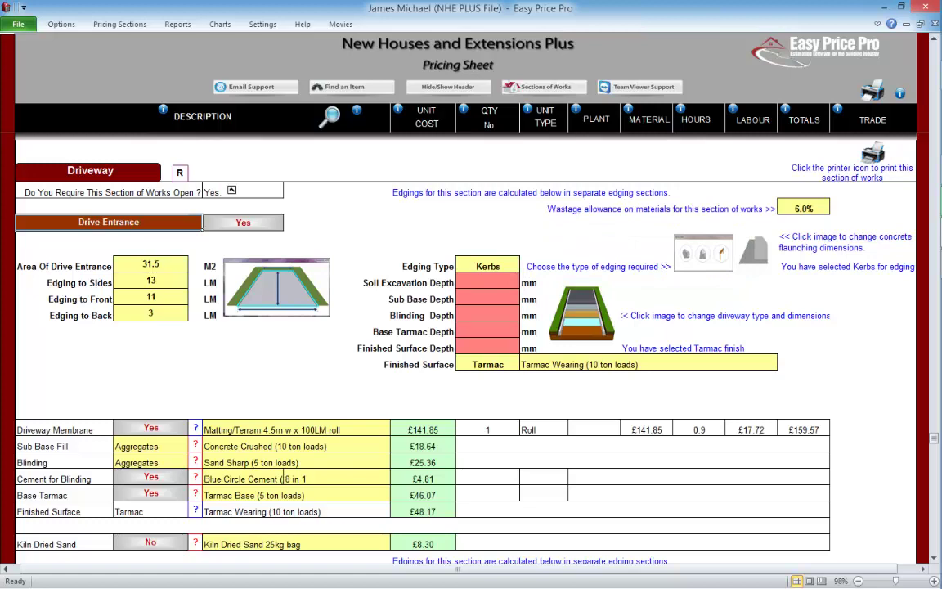
# - Check the guidance on other concrete edgings, and apply kerbs as the edging for the drive entrance's sides
pyautogui.click(706, 255)
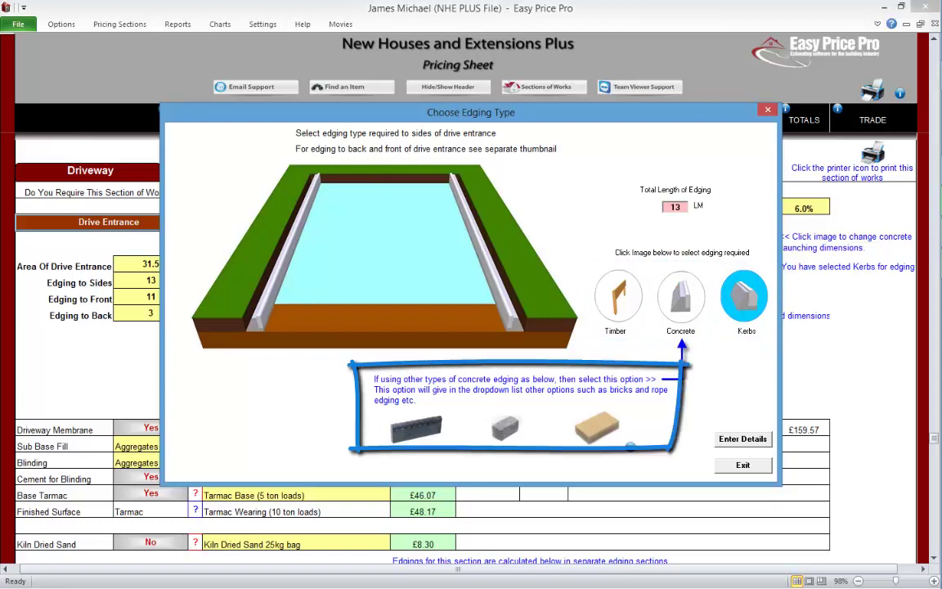
pyautogui.click(681, 298)
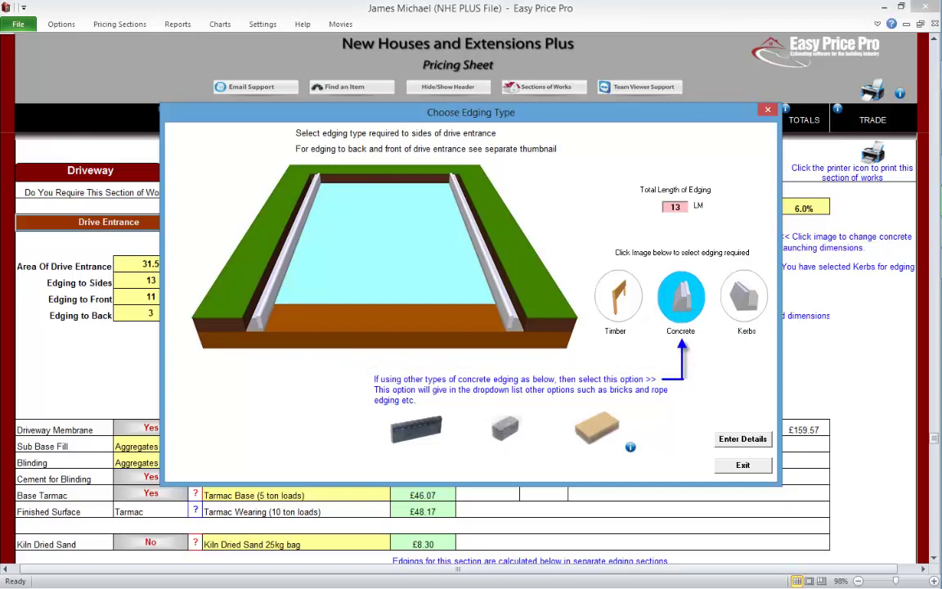
pyautogui.click(631, 447)
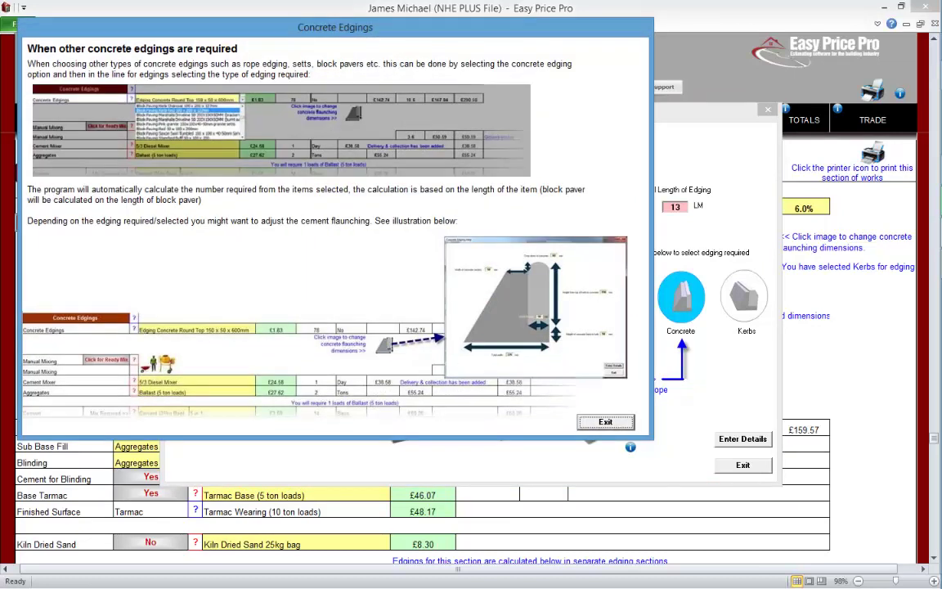
pyautogui.click(605, 422)
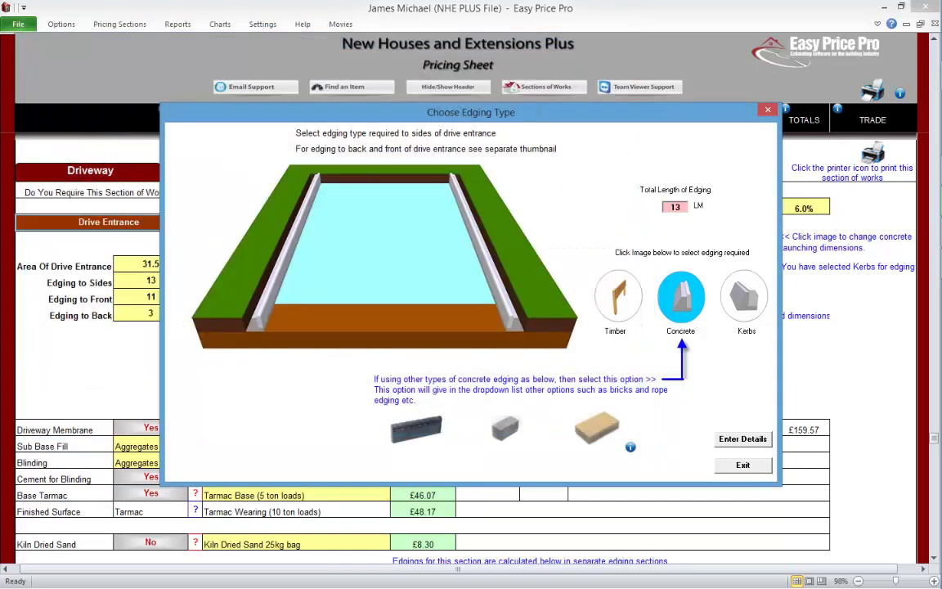
pyautogui.click(744, 296)
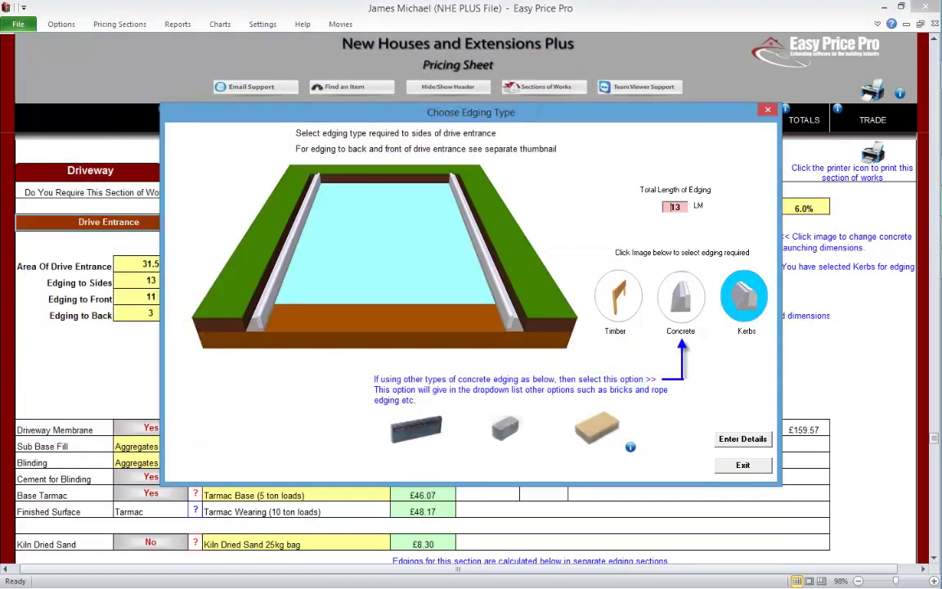
pyautogui.click(743, 439)
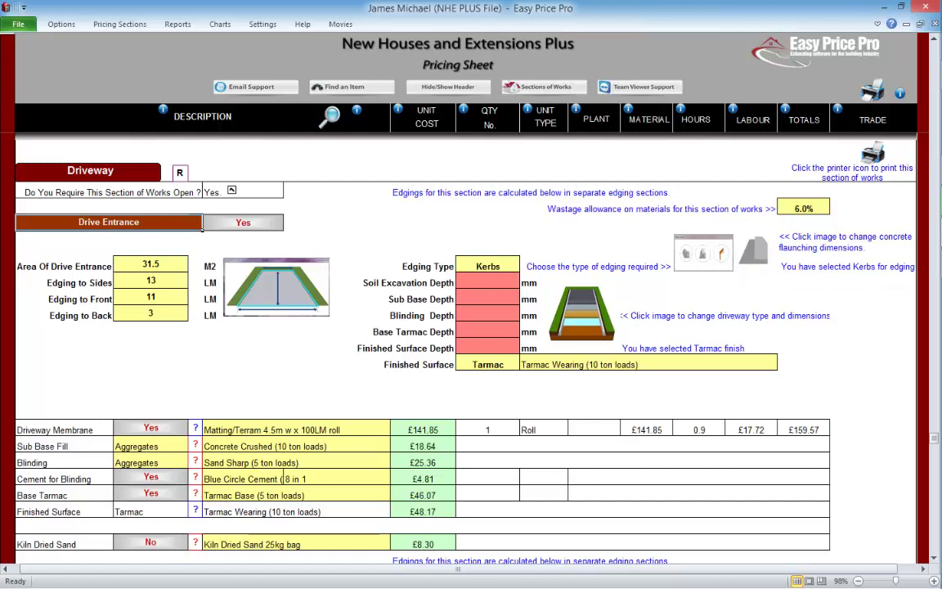
# - Give the drive entrance a tarmac finish: finish 38, base tarmac 50, blinding 75, sub base 150, excavation 300 mm, using Tarmac Wearing (10 ton loads)
pyautogui.click(582, 314)
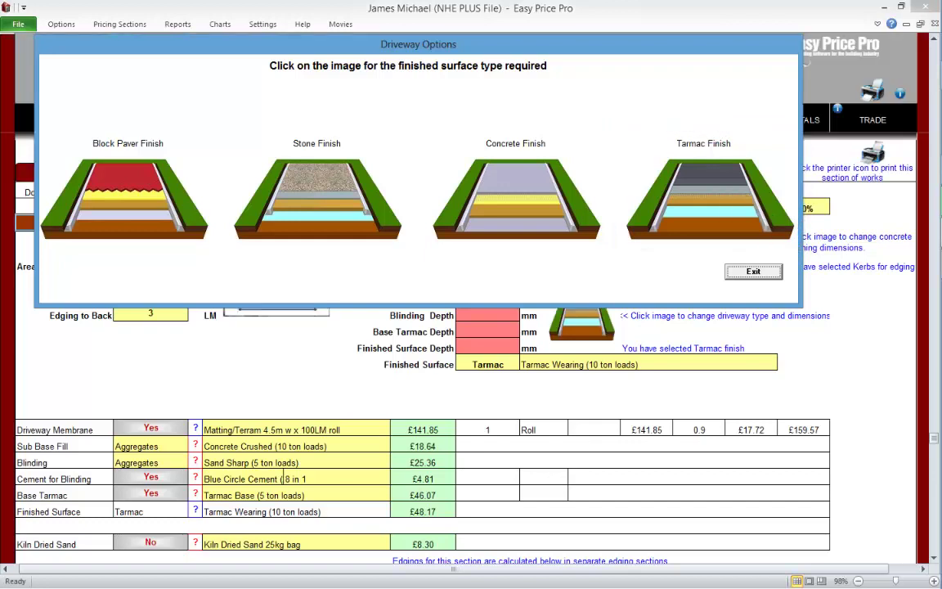
pyautogui.click(719, 198)
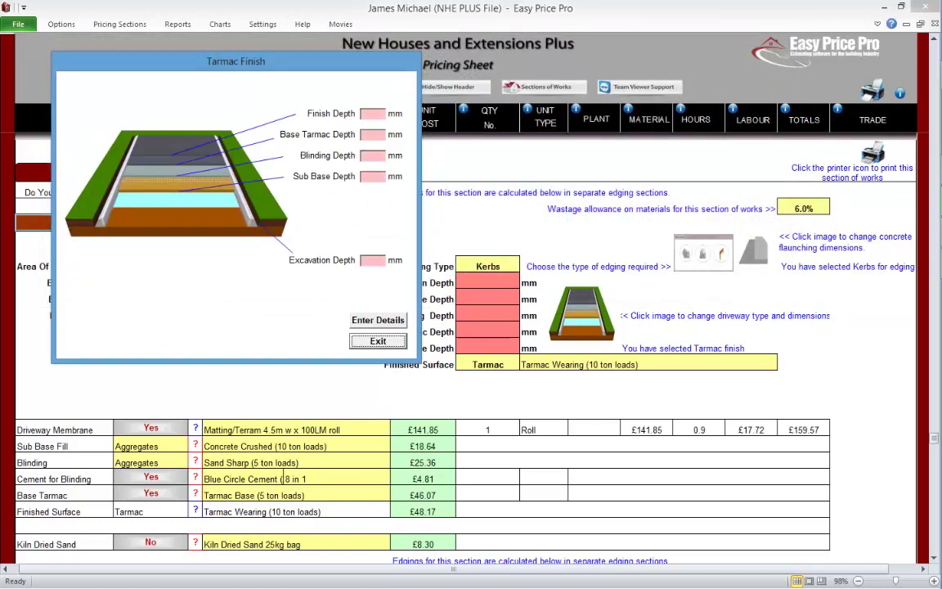
pyautogui.press('Tab')
pyautogui.write('38')
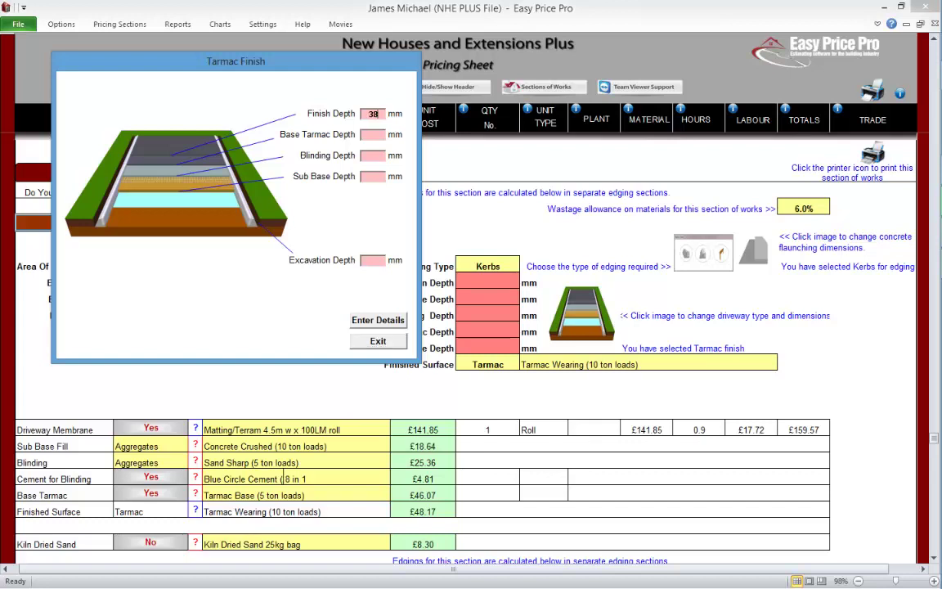
pyautogui.press('Tab')
pyautogui.write('50')
pyautogui.press('Tab')
pyautogui.write('75')
pyautogui.press('Tab')
pyautogui.write('150')
pyautogui.press('Tab')
pyautogui.write('300')
pyautogui.click(378, 320)
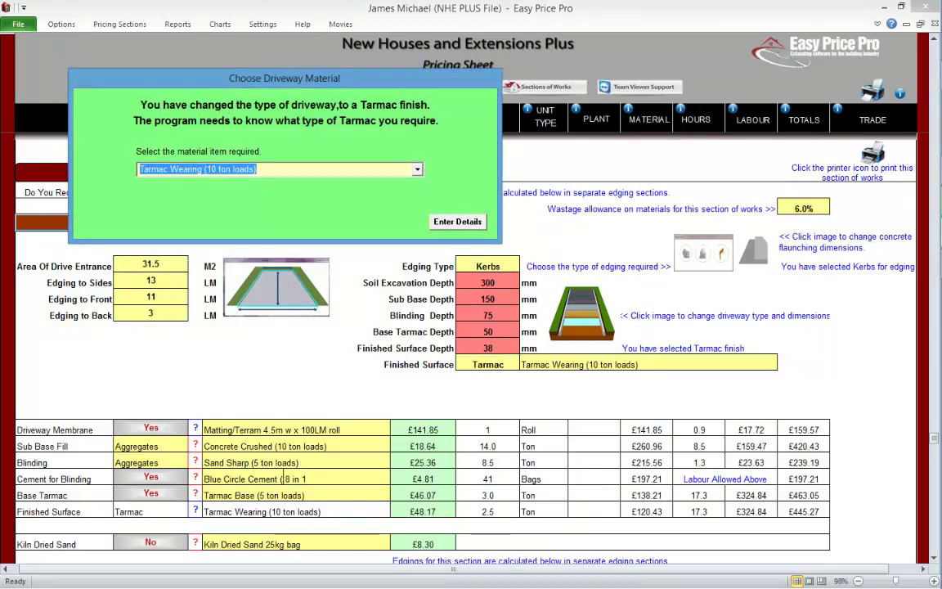
pyautogui.press('Tab')
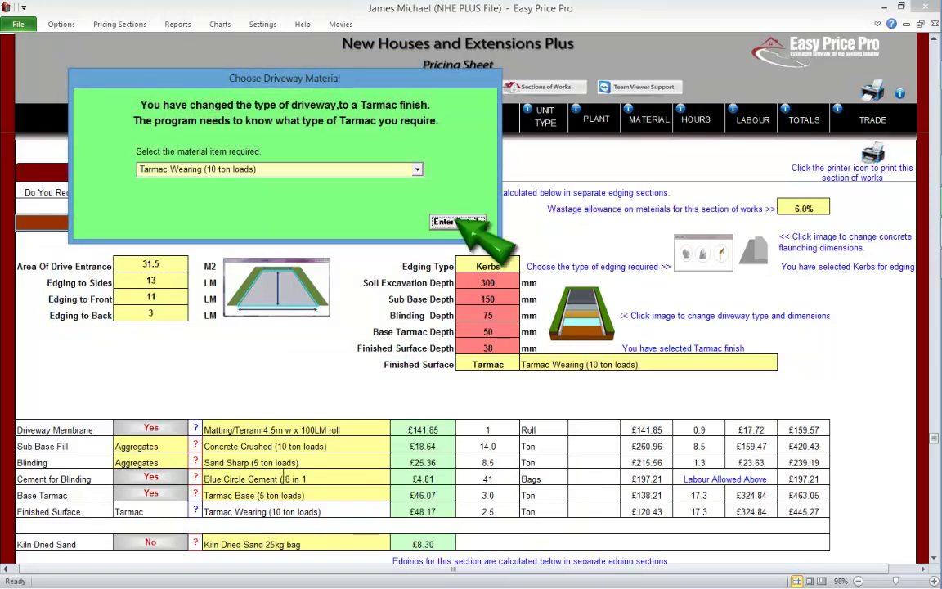
pyautogui.click(460, 222)
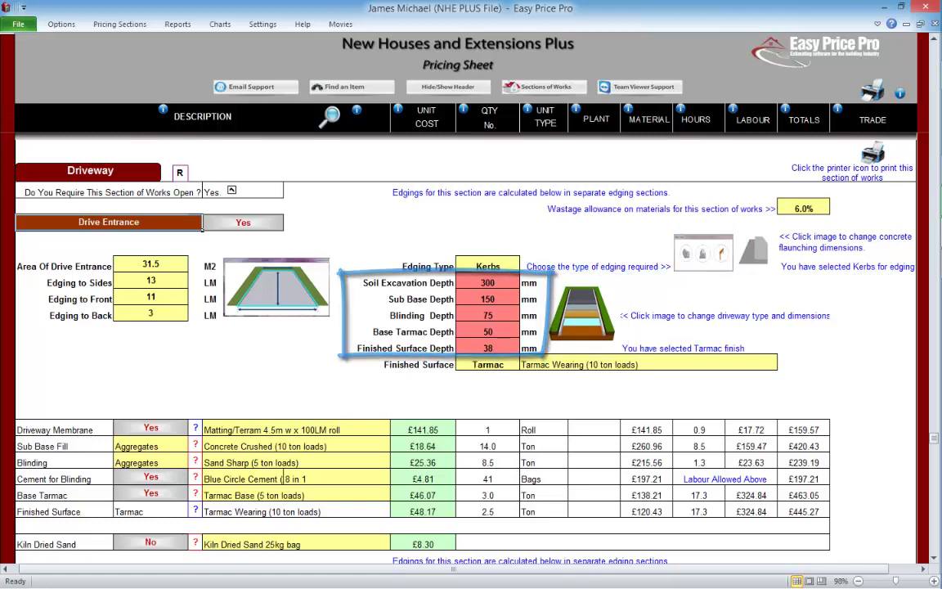
# - Try excluding the drive entrance's driveway membrane from the pricing, and include it again
pyautogui.scroll(-2, 464, 347)
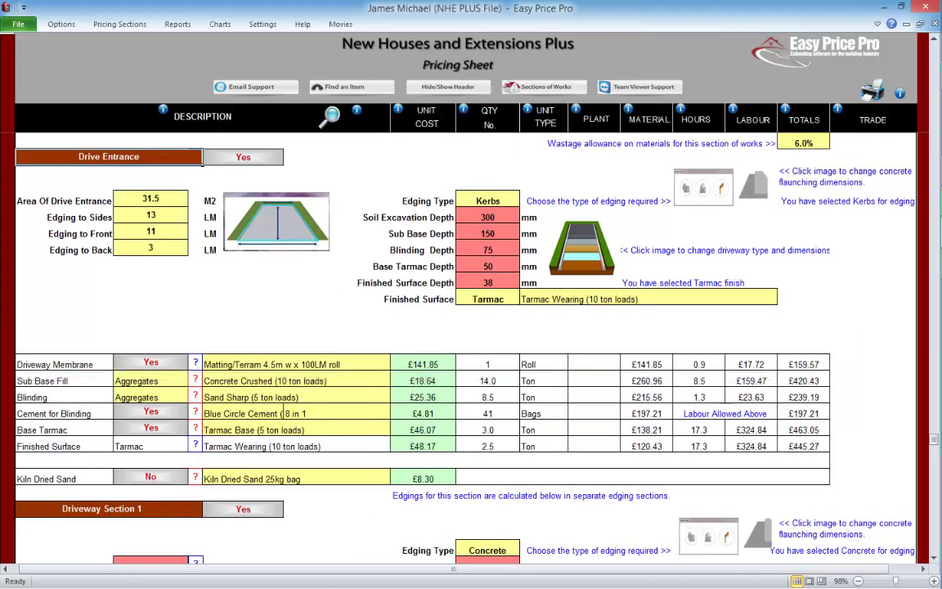
pyautogui.click(151, 361)
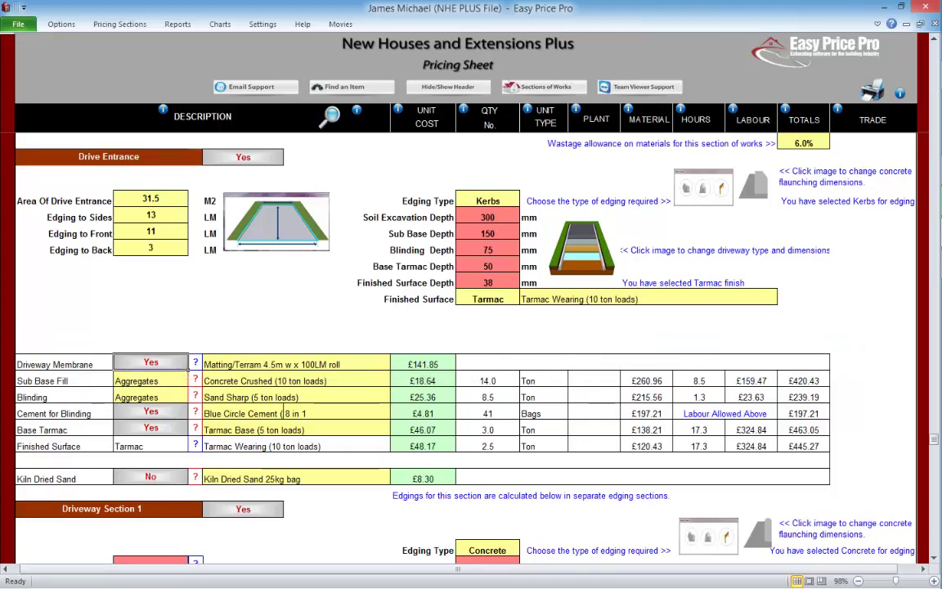
pyautogui.click(150, 361)
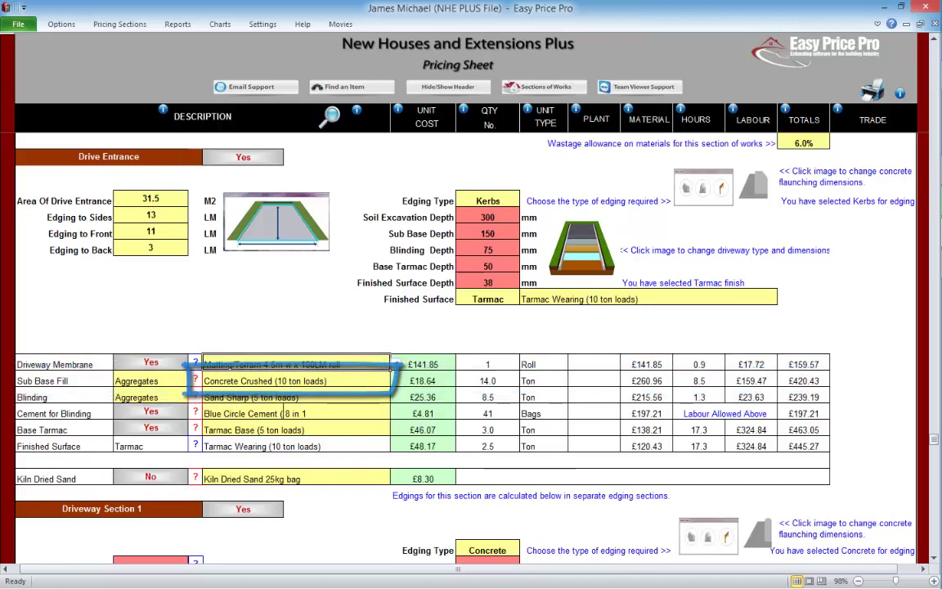
# - Try a different aggregate for the drive entrance's blinding, and restore Sand Sharp (5 ton loads)
pyautogui.click(396, 381)
pyautogui.click(284, 409)
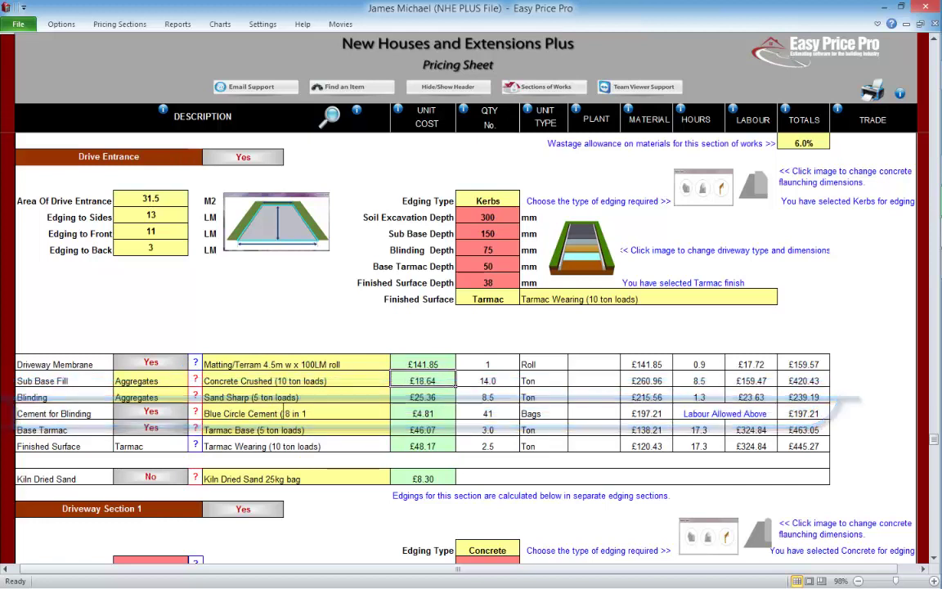
pyautogui.click(395, 398)
pyautogui.click(274, 416)
pyautogui.click(396, 398)
pyautogui.click(274, 408)
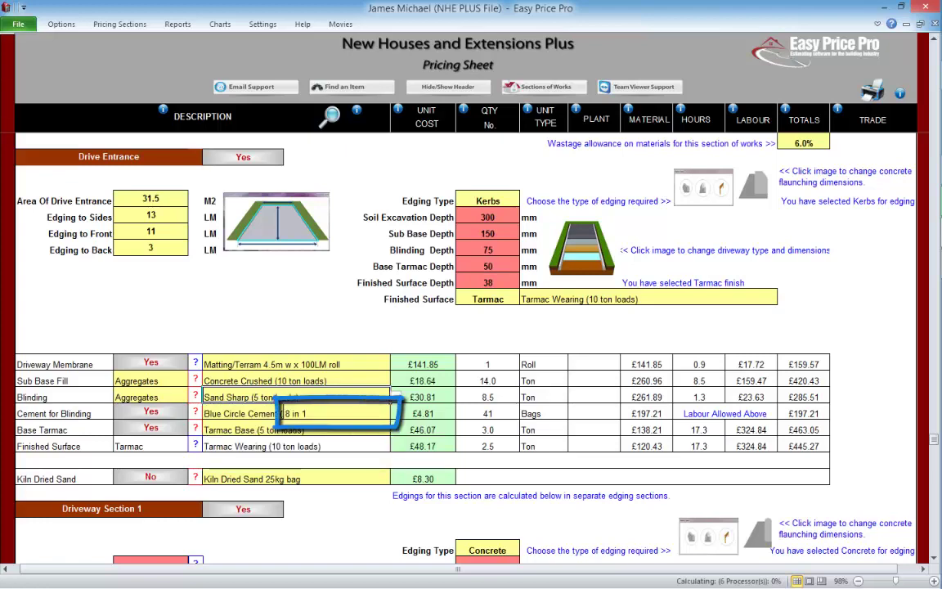
# - Try excluding the cement for blinding and the base tarmac from the drive entrance, and include each again
pyautogui.click(284, 413)
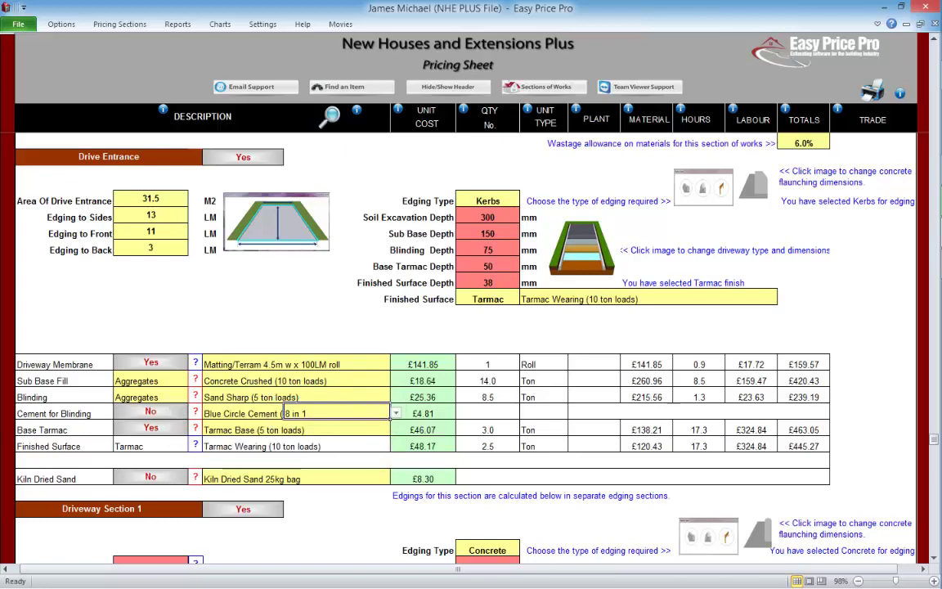
pyautogui.click(151, 411)
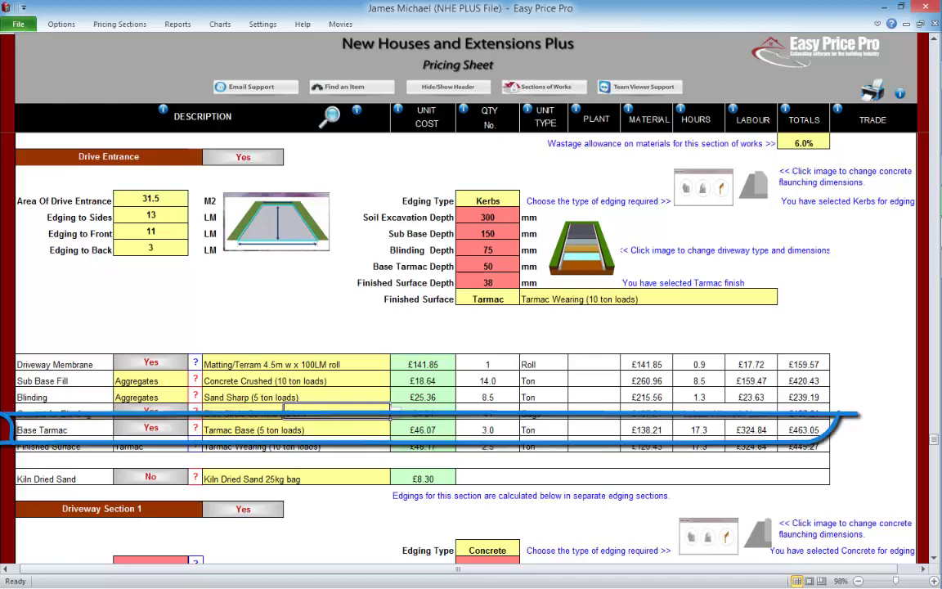
pyautogui.click(150, 427)
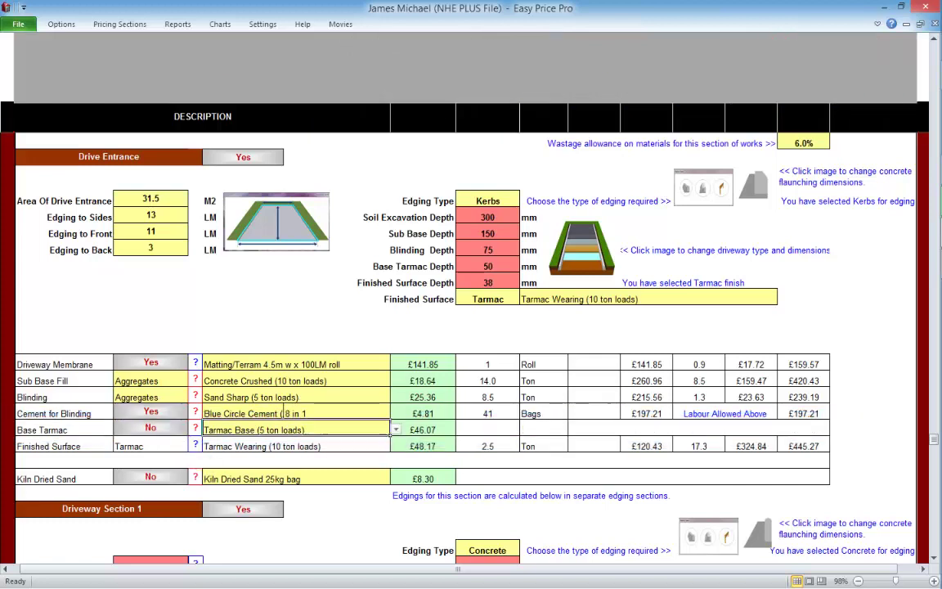
pyautogui.click(150, 428)
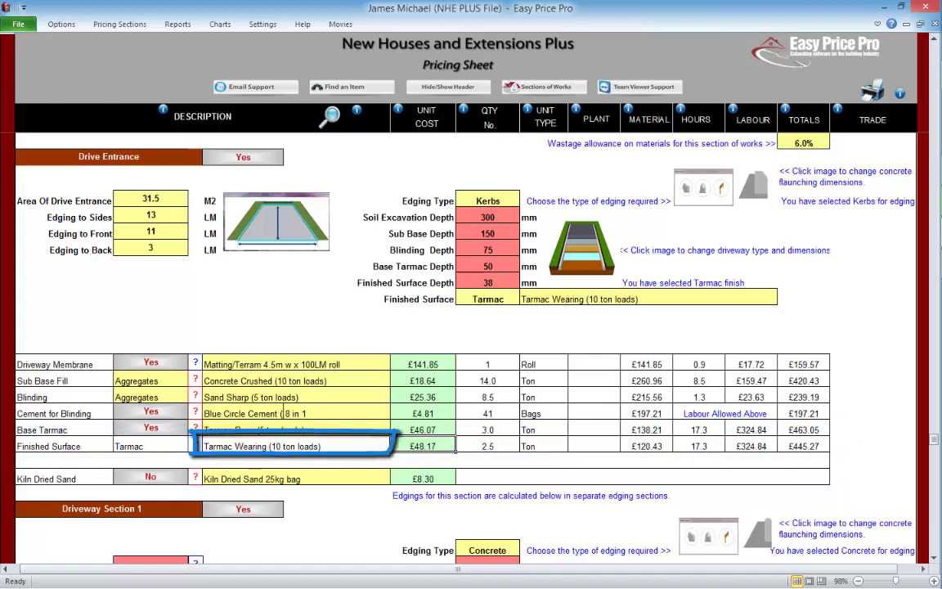
# - Review the material options for the drive entrance's finished surface, keeping Tarmac Wearing (10 ton loads)
pyautogui.click(648, 300)
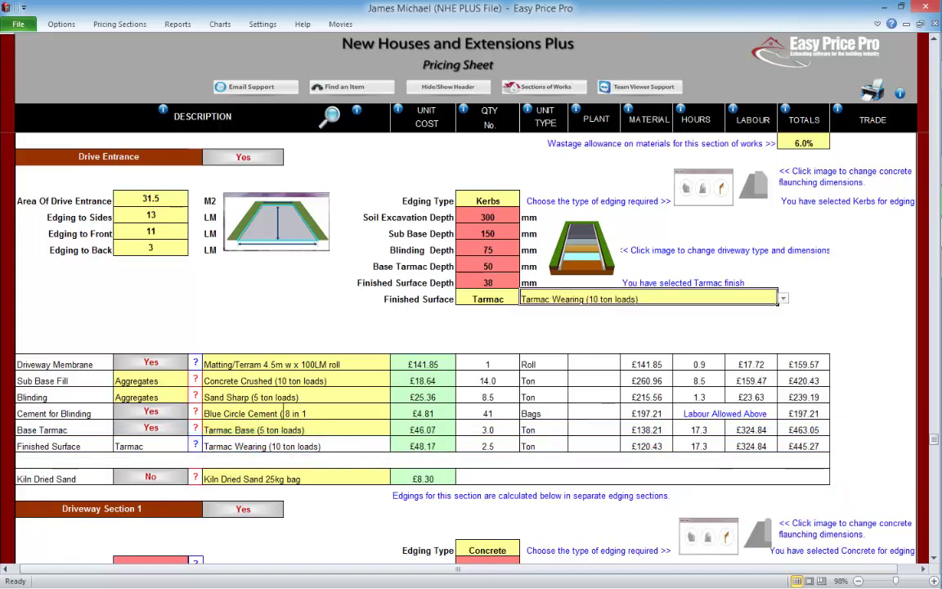
pyautogui.click(784, 298)
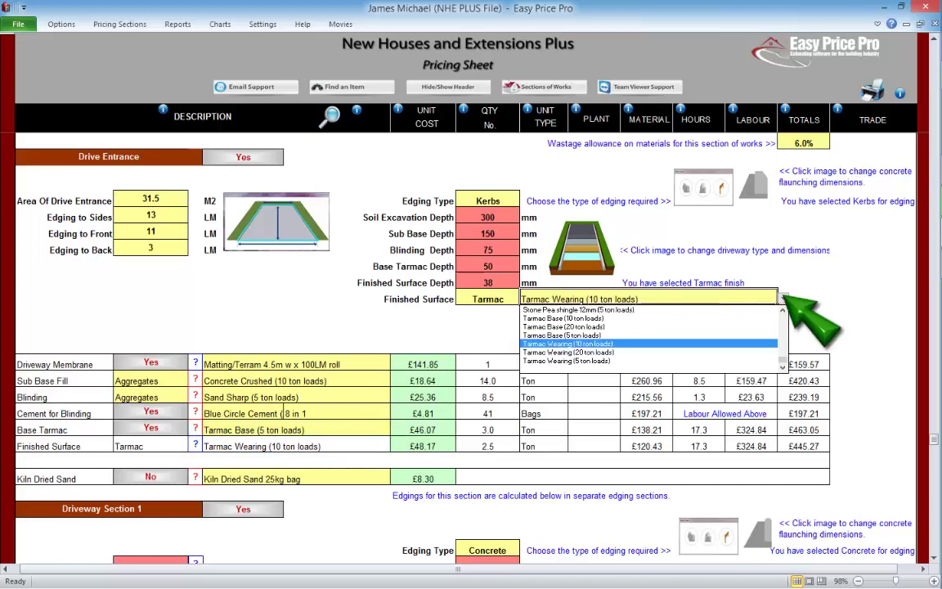
pyautogui.click(783, 298)
pyautogui.click(423, 445)
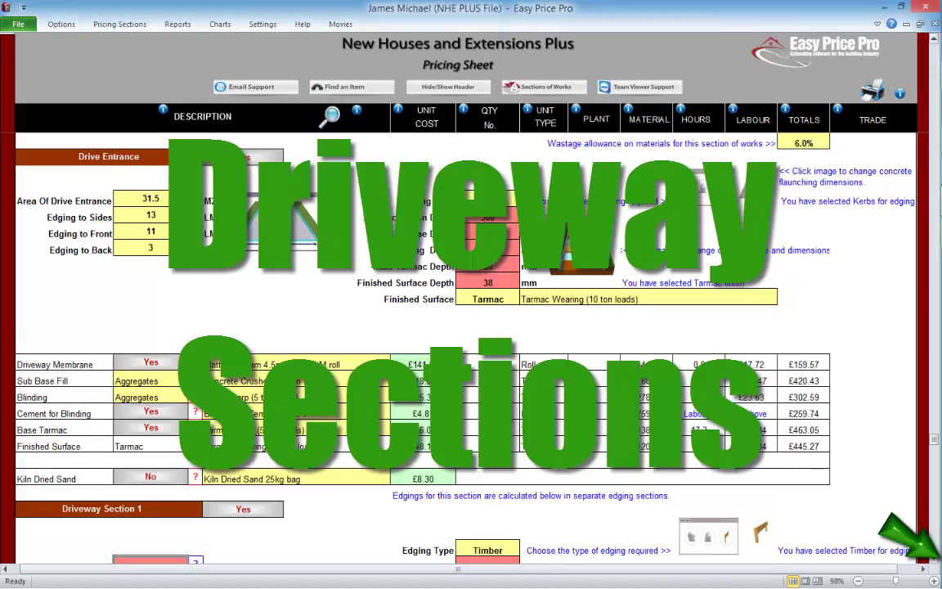
# - Enter a drive area of 67 m² and an edging length of 48 linear metres for Driveway Section 1
pyautogui.scroll(-2, 418, 327)
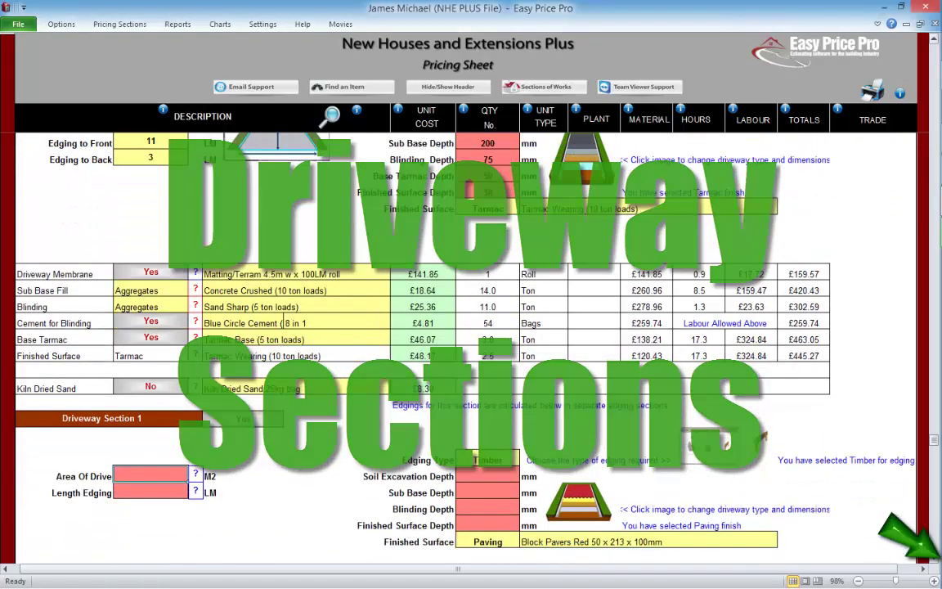
pyautogui.scroll(-5, 471, 344)
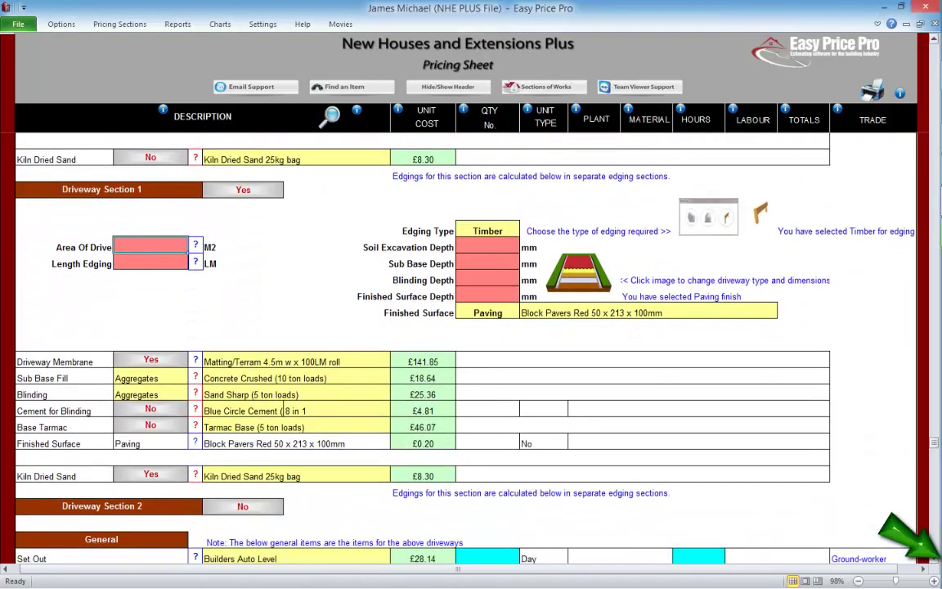
pyautogui.scroll(-1, 471, 344)
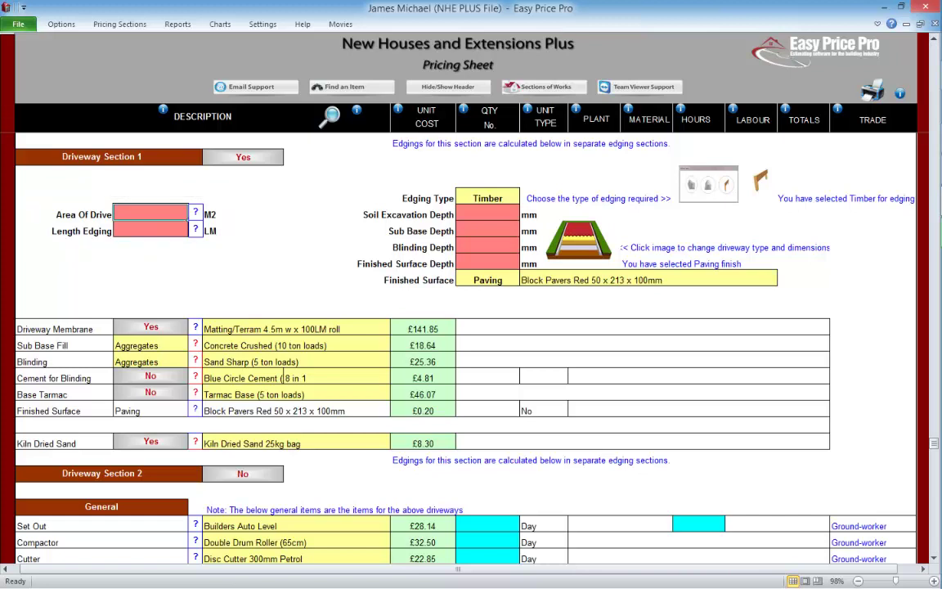
pyautogui.write('67')
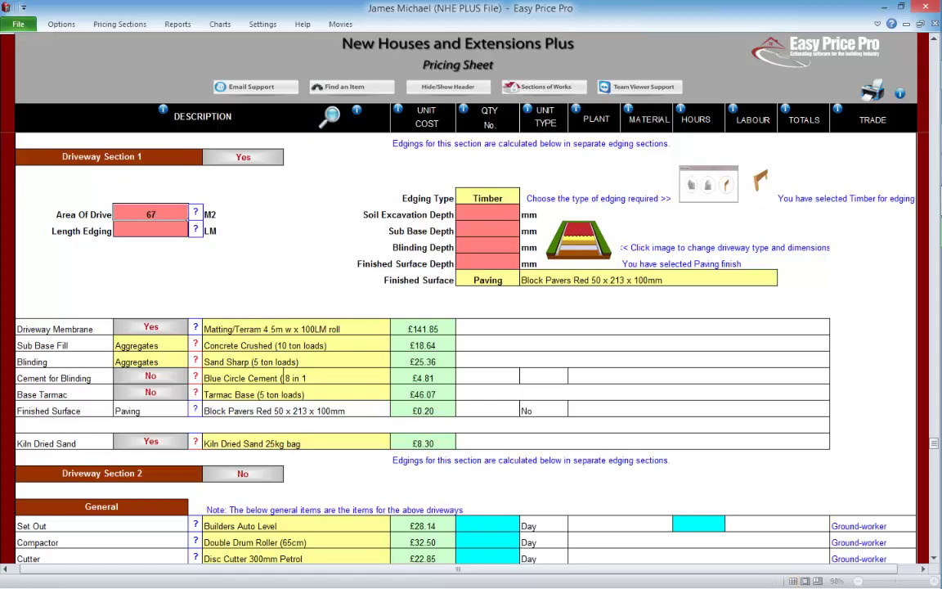
pyautogui.press('Return')
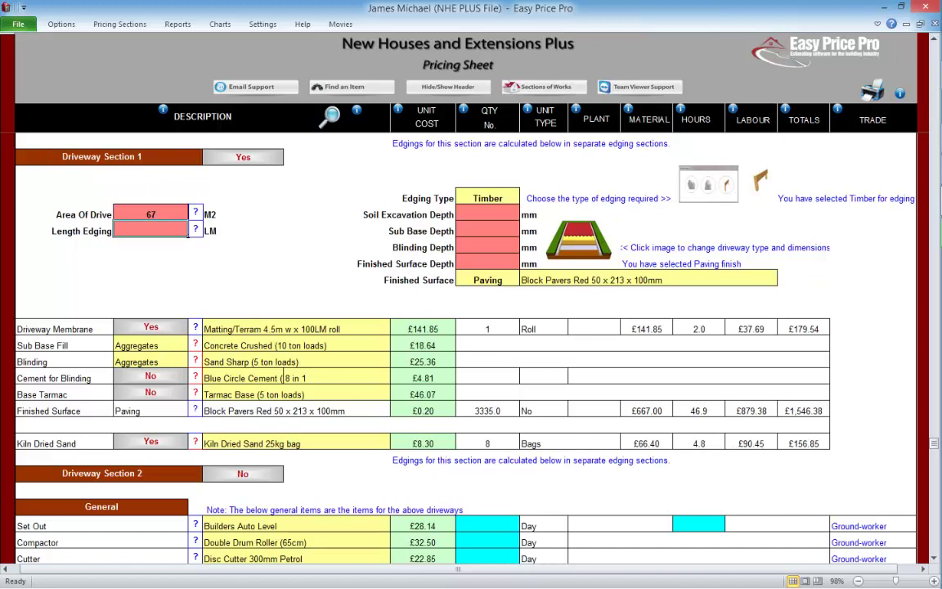
pyautogui.write('48')
pyautogui.press('Up')
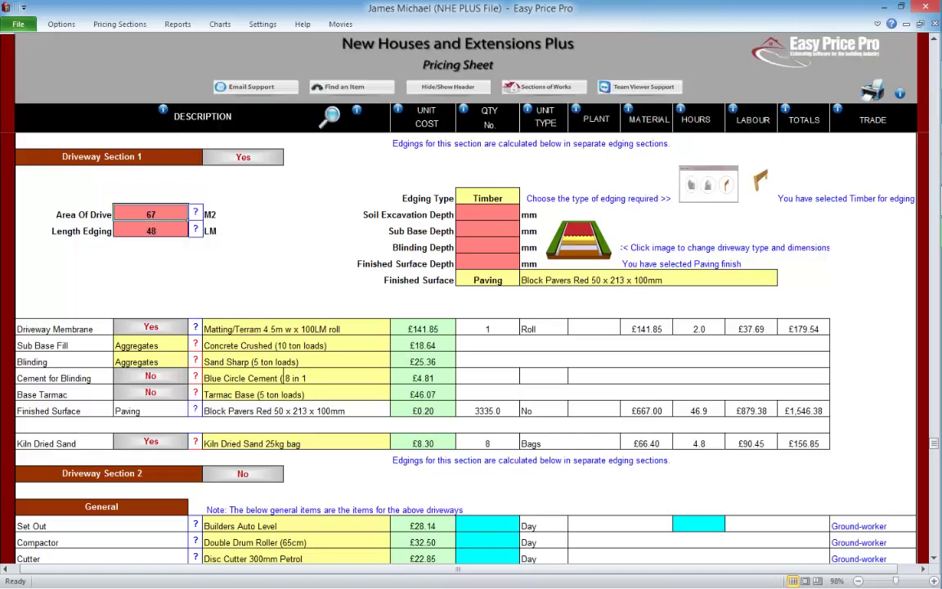
# - View the edging length illustration for Driveway Section 1, and choose Concrete as its edging type
pyautogui.click(195, 229)
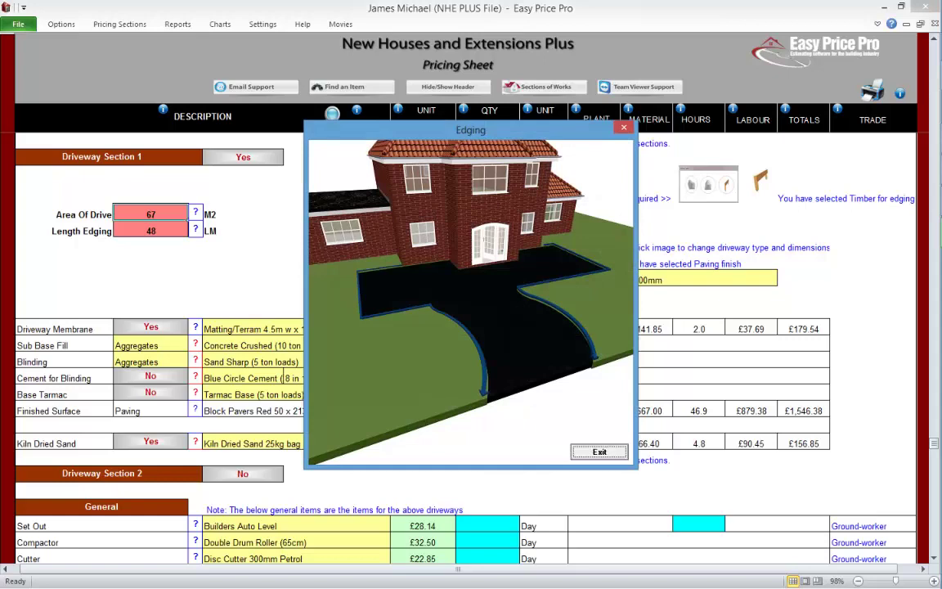
pyautogui.click(598, 451)
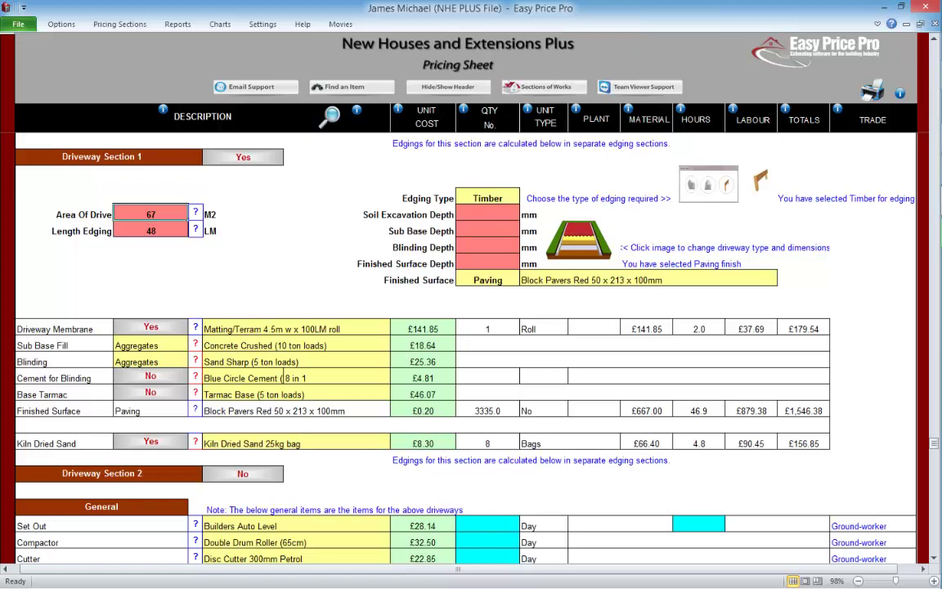
pyautogui.click(708, 184)
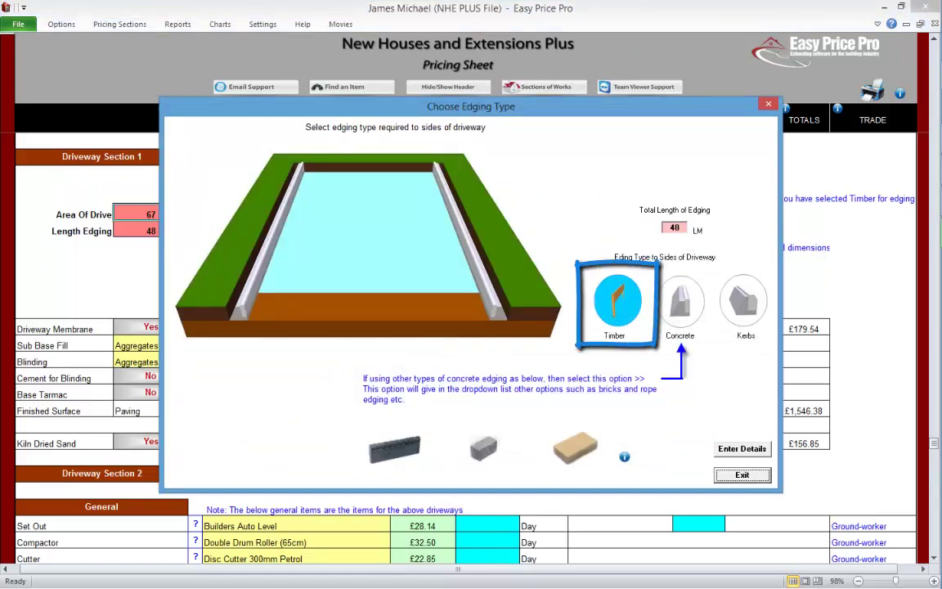
pyautogui.click(680, 301)
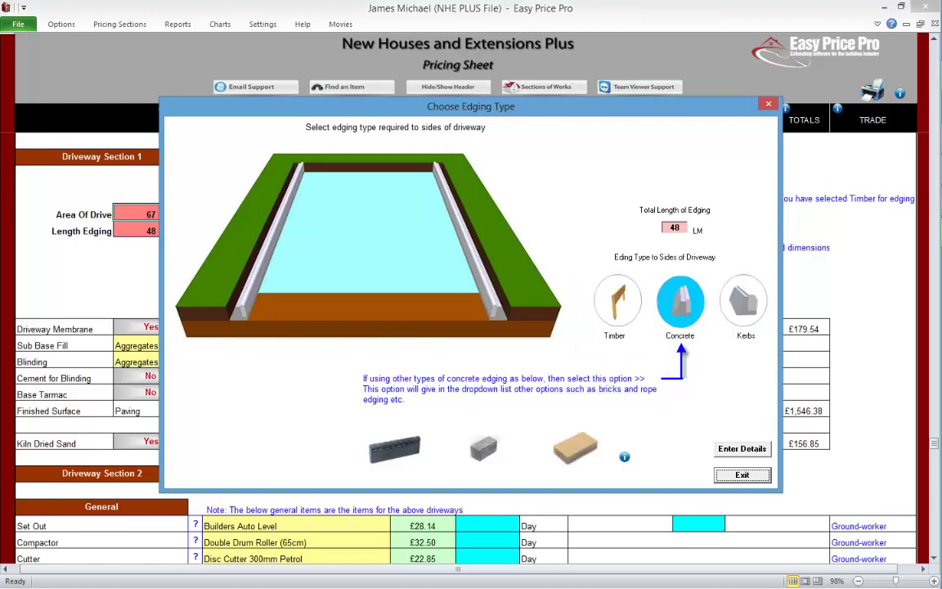
pyautogui.click(741, 448)
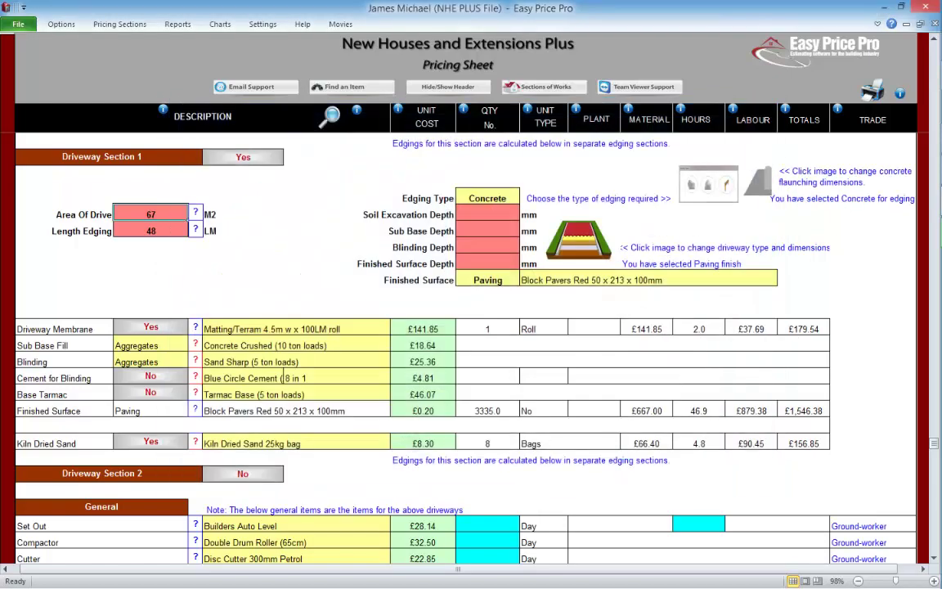
# - Give Driveway Section 1 a block paver finish with 50 mm finish, 50 mm blinding, 200 mm sub base and 300 mm excavation depths
pyautogui.click(578, 237)
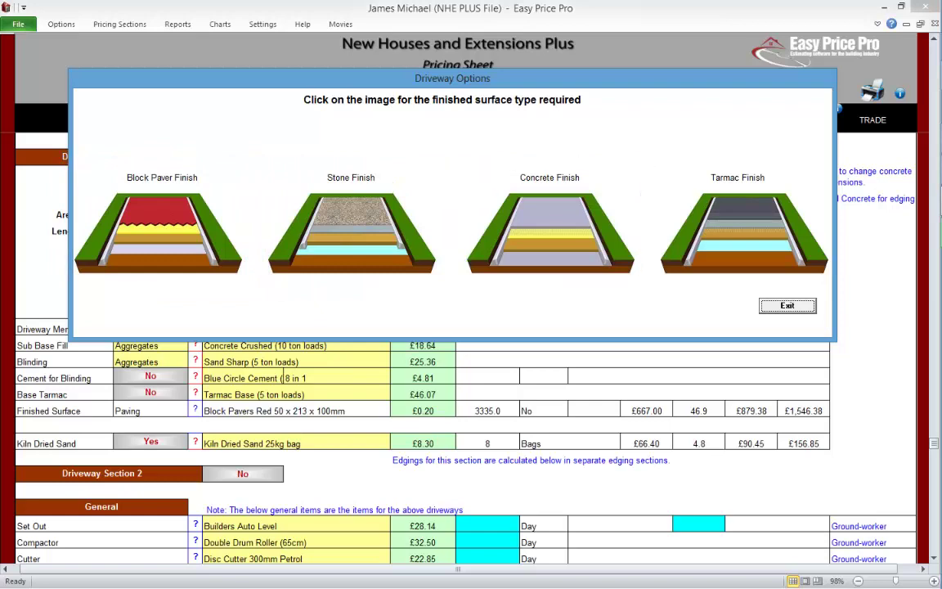
pyautogui.click(167, 216)
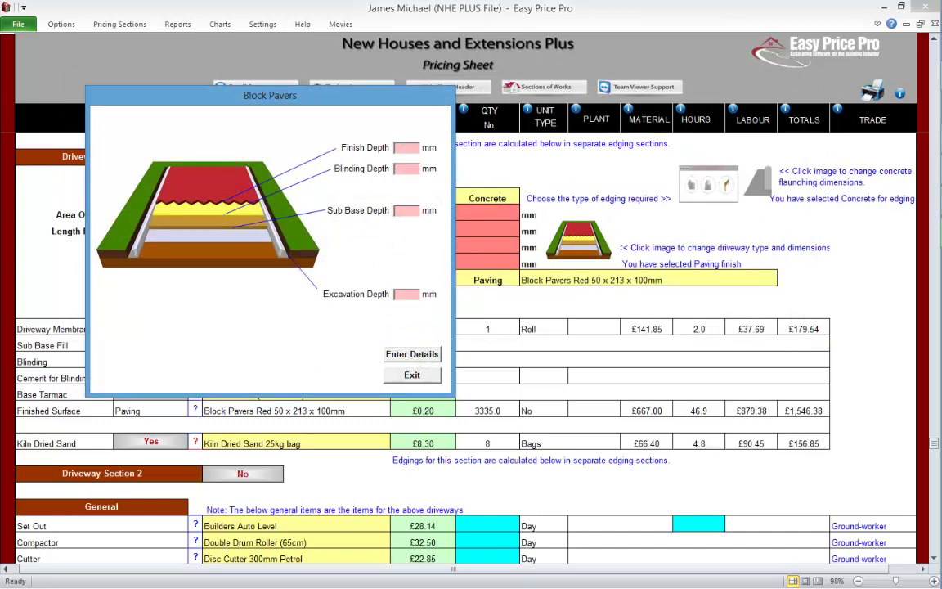
pyautogui.write('50')
pyautogui.press('Tab')
pyautogui.write('50')
pyautogui.write('200')
pyautogui.press('Tab')
pyautogui.write('300')
pyautogui.click(412, 354)
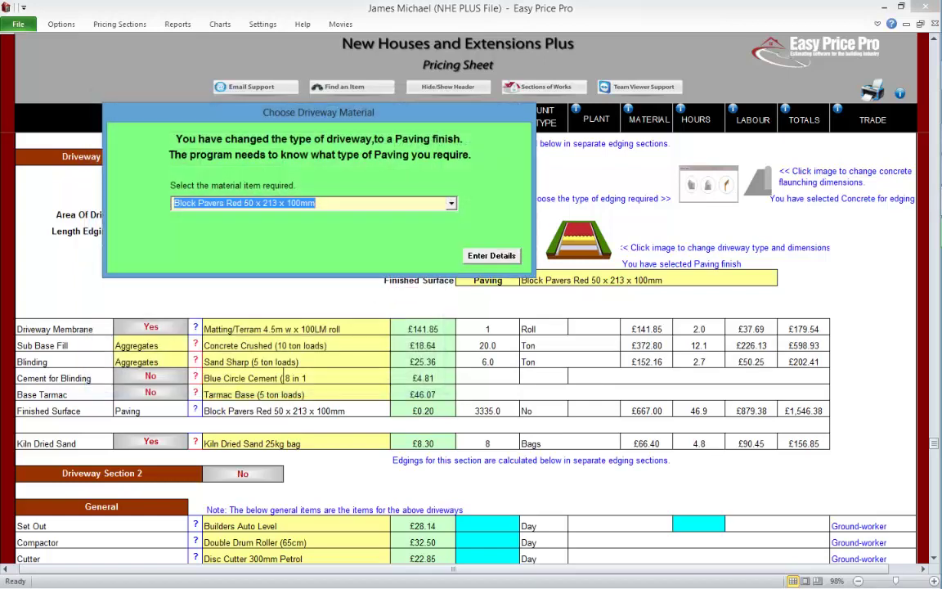
# - Review the paving materials offered and accept Block Pavers Red 50 x 213 x 100mm for the finish
pyautogui.click(451, 203)
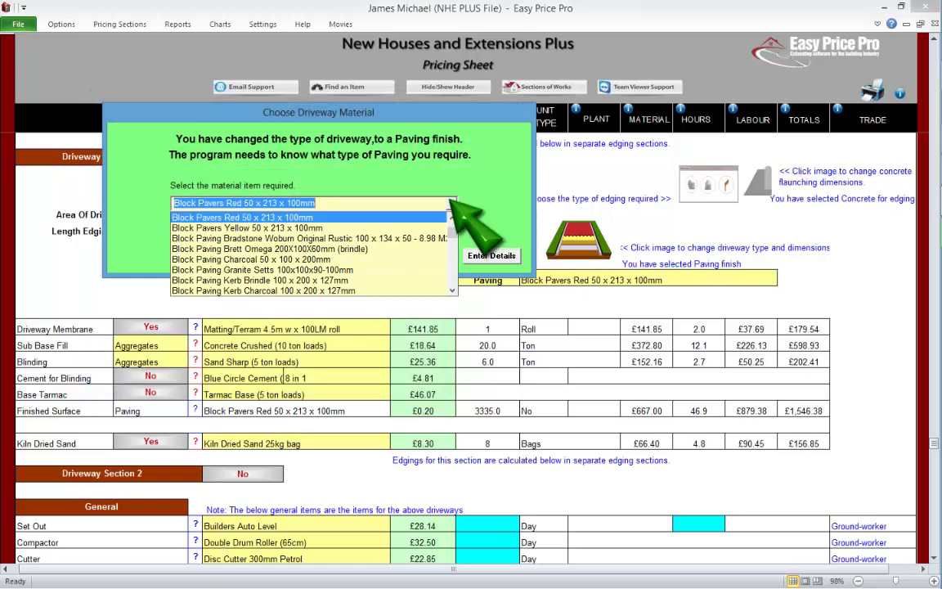
pyautogui.click(450, 203)
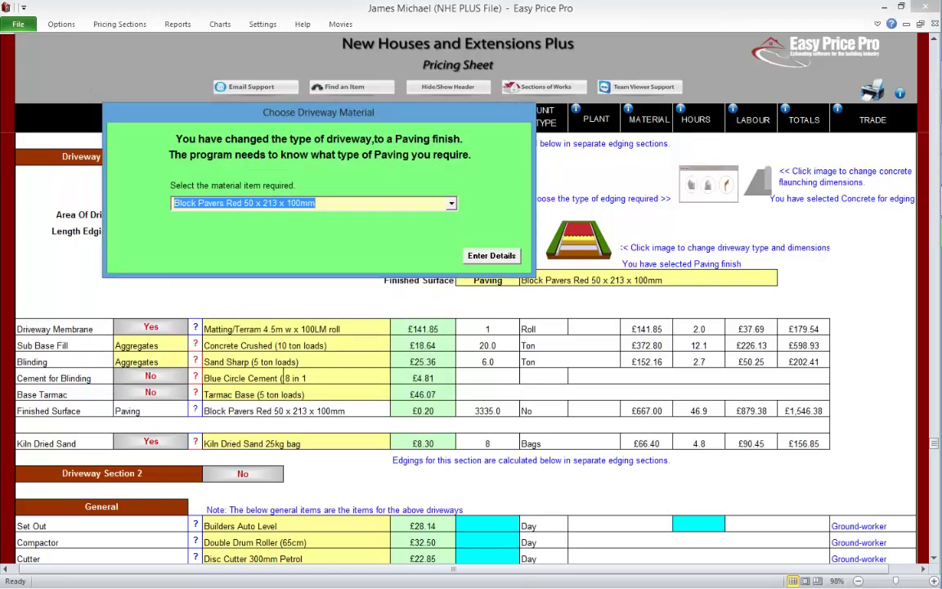
pyautogui.click(492, 255)
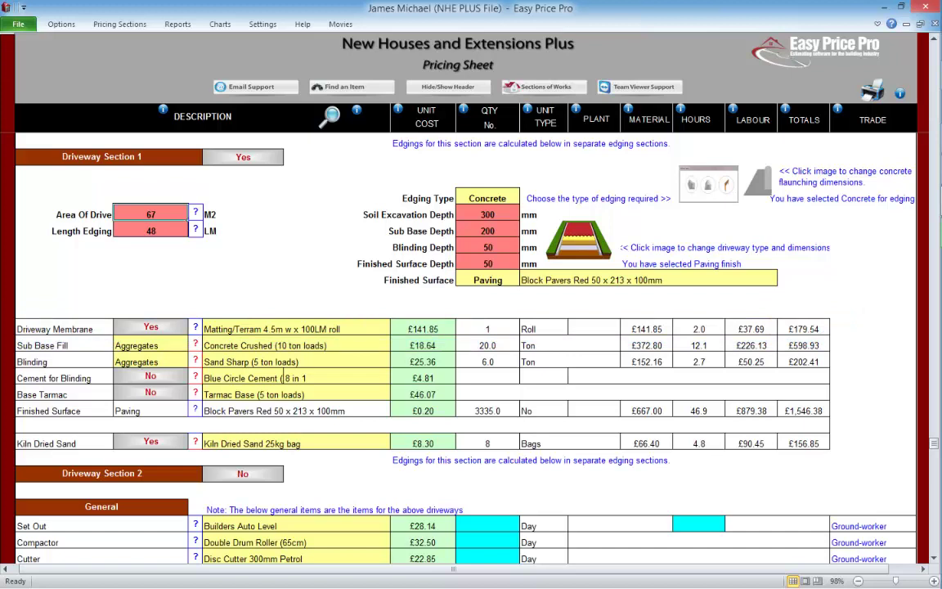
# - Try excluding Driveway Section 1's membrane and include it again, and review the material options for the sub base fill
pyautogui.click(147, 325)
pyautogui.click(150, 326)
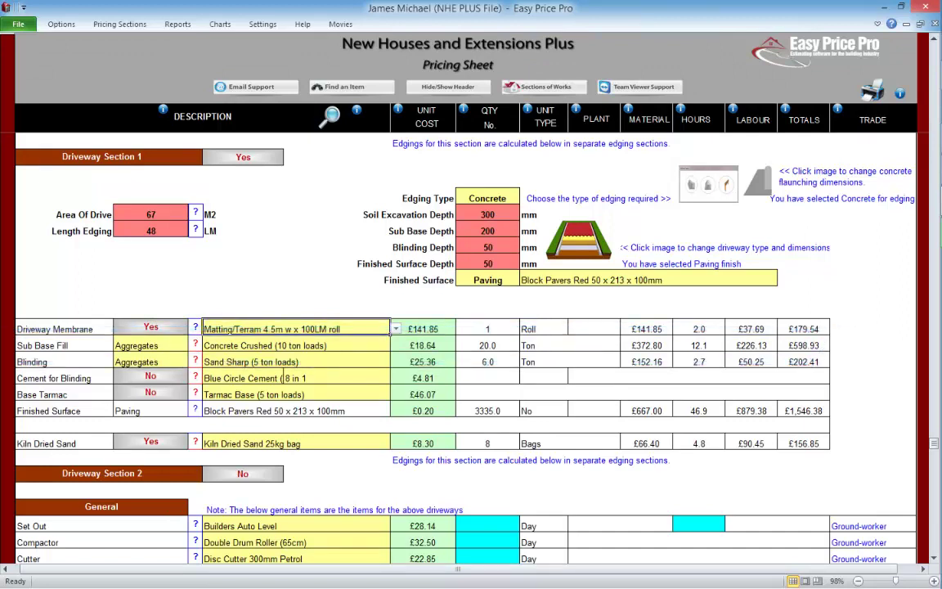
pyautogui.click(295, 345)
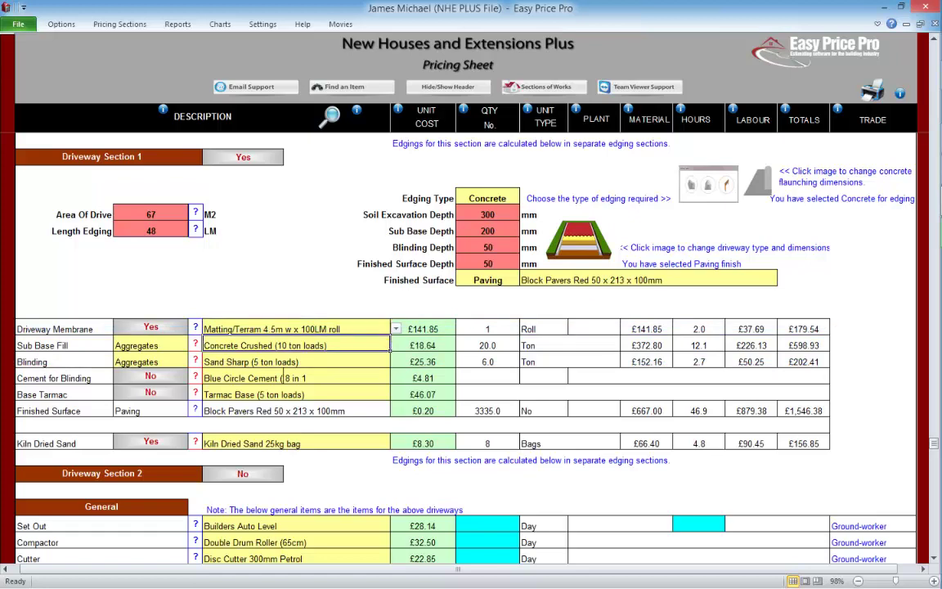
pyautogui.click(396, 345)
pyautogui.click(396, 345)
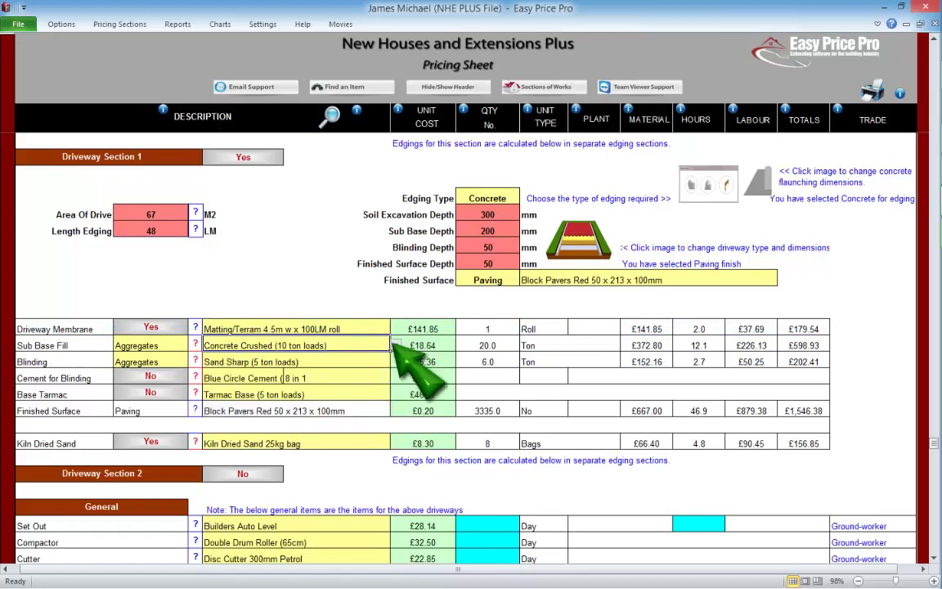
pyautogui.press('Right')
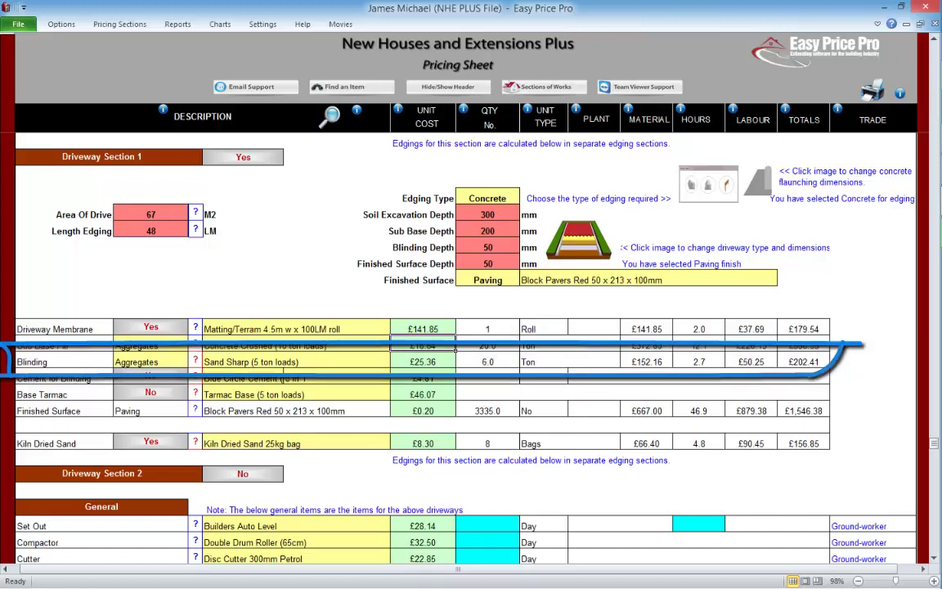
# - Change the blinding material for Driveway Section 1 to Sand Sharp 1 ton bags
pyautogui.click(343, 361)
pyautogui.click(396, 363)
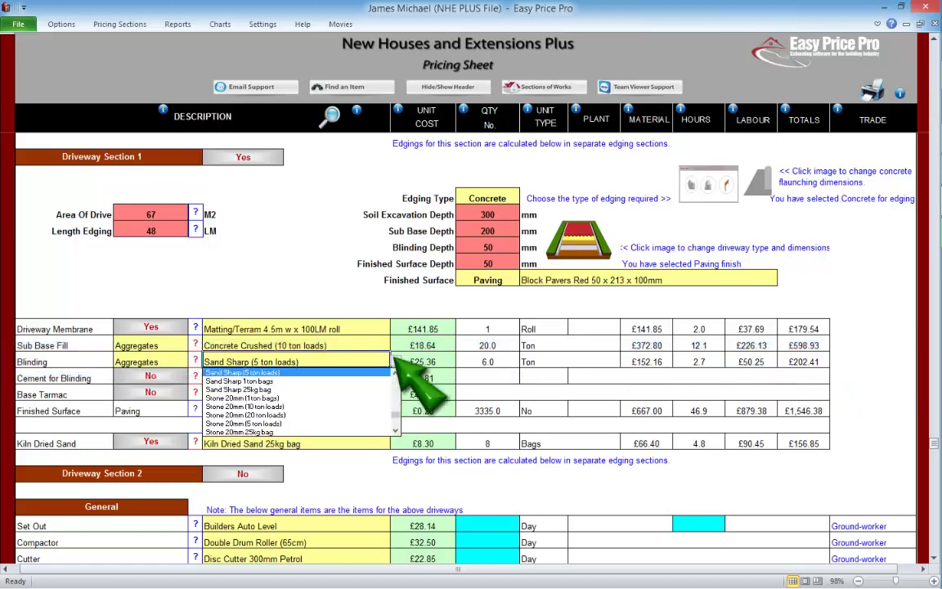
pyautogui.click(278, 380)
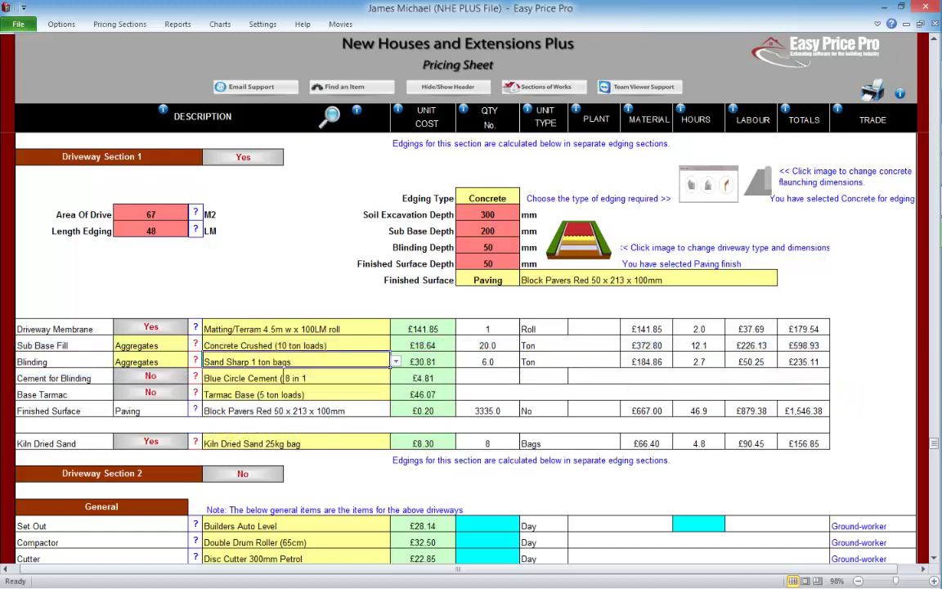
pyautogui.press('Right')
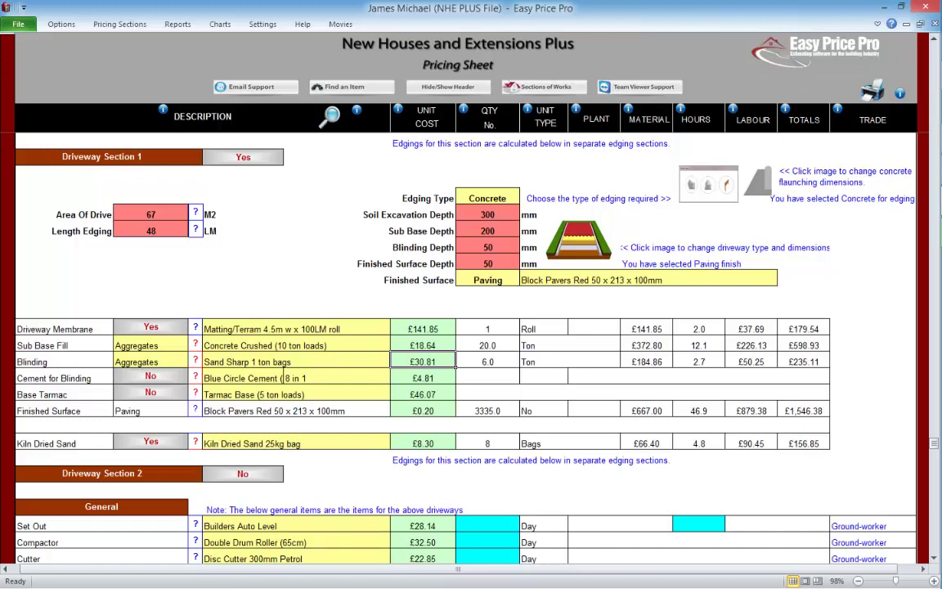
# - Try including the cement for blinding in Driveway Section 1, and exclude it again
pyautogui.click(151, 376)
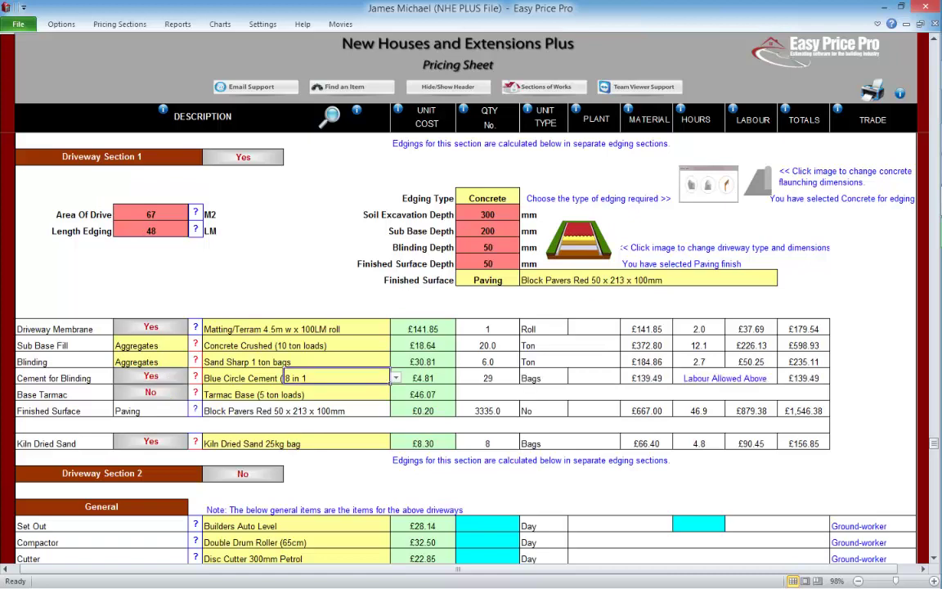
pyautogui.click(150, 376)
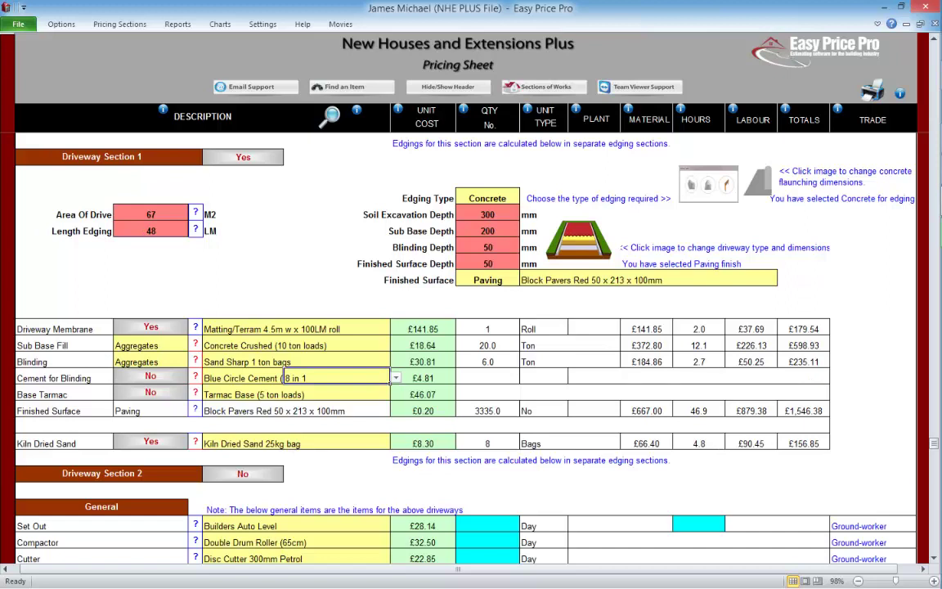
pyautogui.click(106, 379)
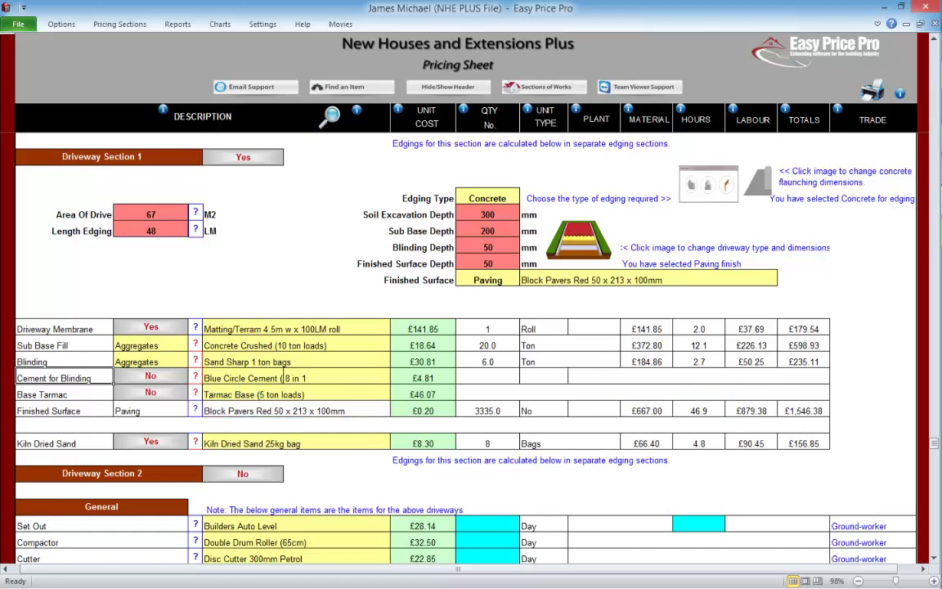
# - Review the block paving options for Driveway Section 1's finished surface, keeping Block Pavers Red 50 x 213 x 100mm
pyautogui.click(649, 279)
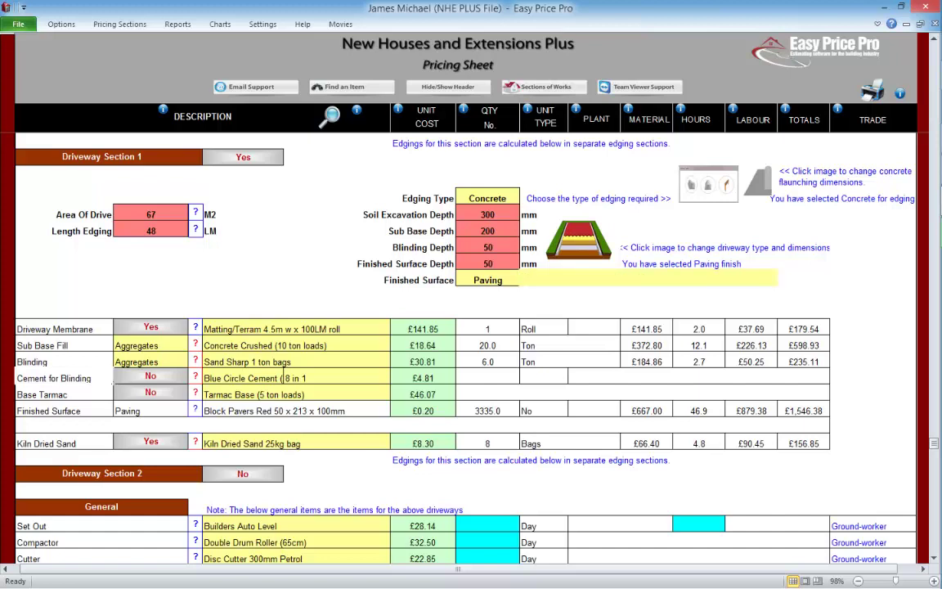
pyautogui.click(784, 278)
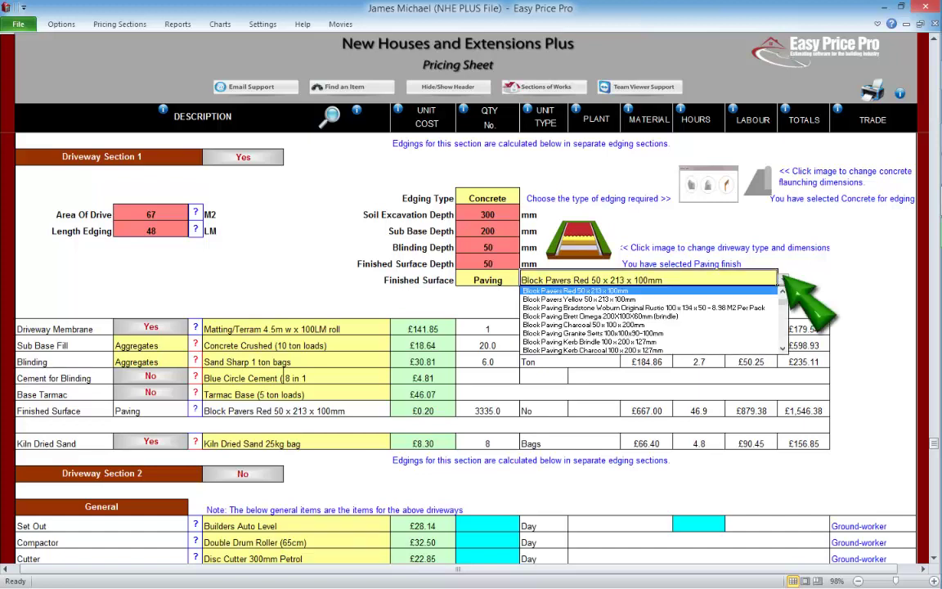
pyautogui.press('Escape')
pyautogui.click(518, 266)
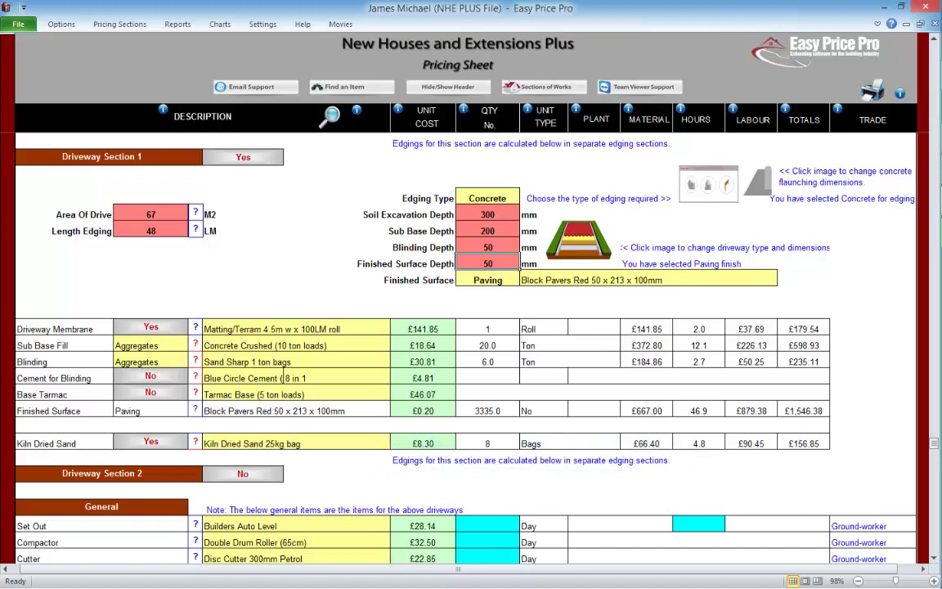
# - Try including Driveway Section 2 in the pricing, and exclude it again
pyautogui.scroll(-3, 466, 347)
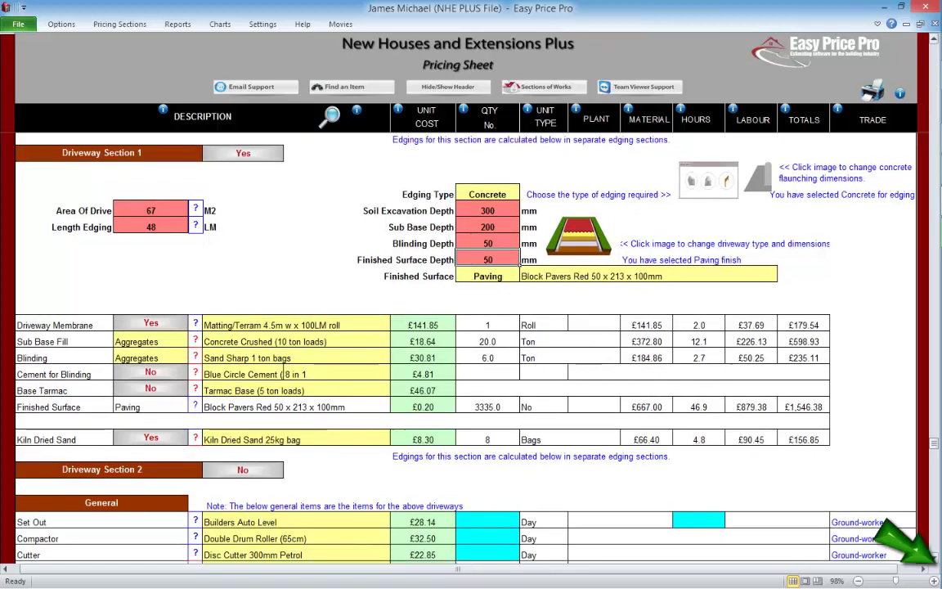
pyautogui.scroll(-3, 284, 257)
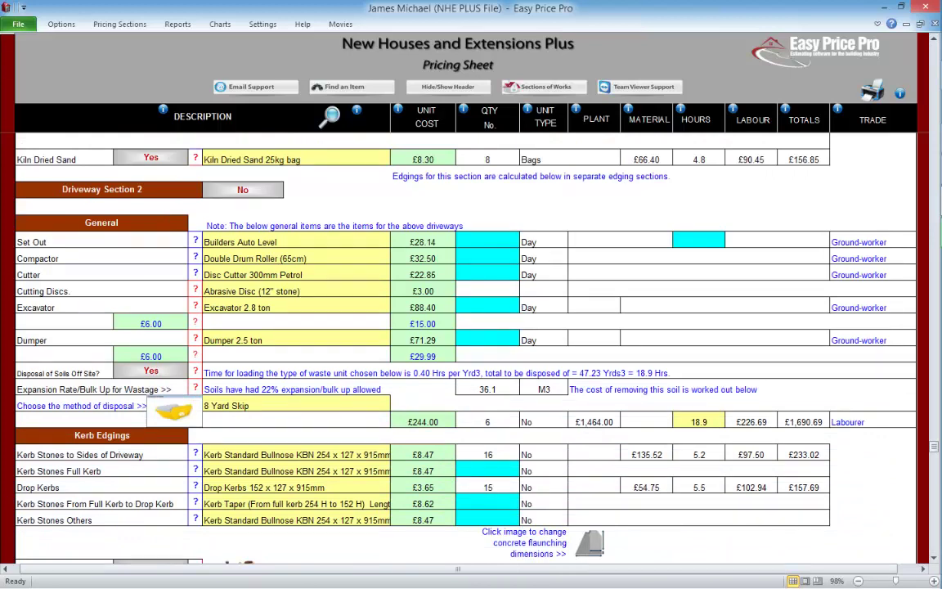
pyautogui.click(243, 190)
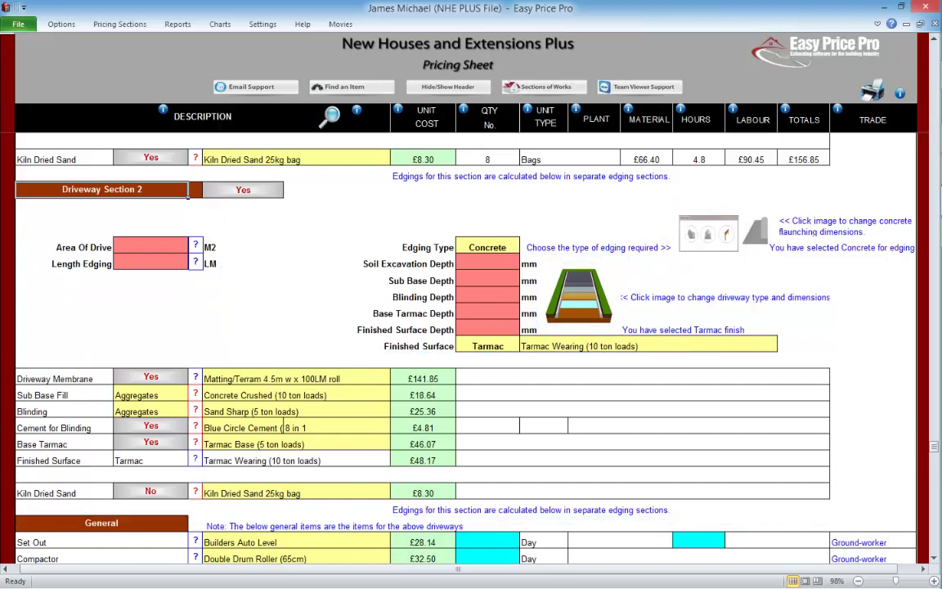
pyautogui.click(242, 190)
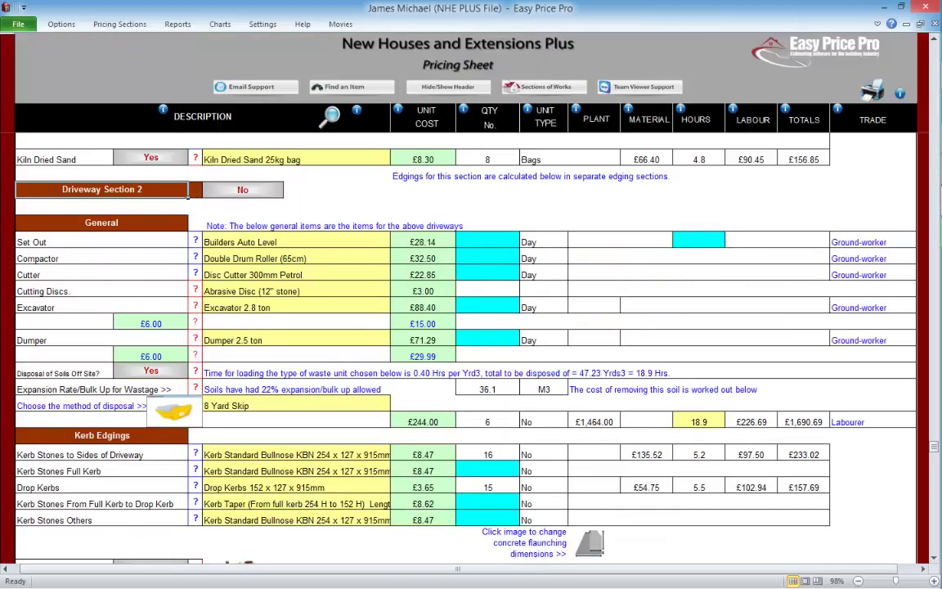
pyautogui.click(934, 558)
pyautogui.click(934, 558)
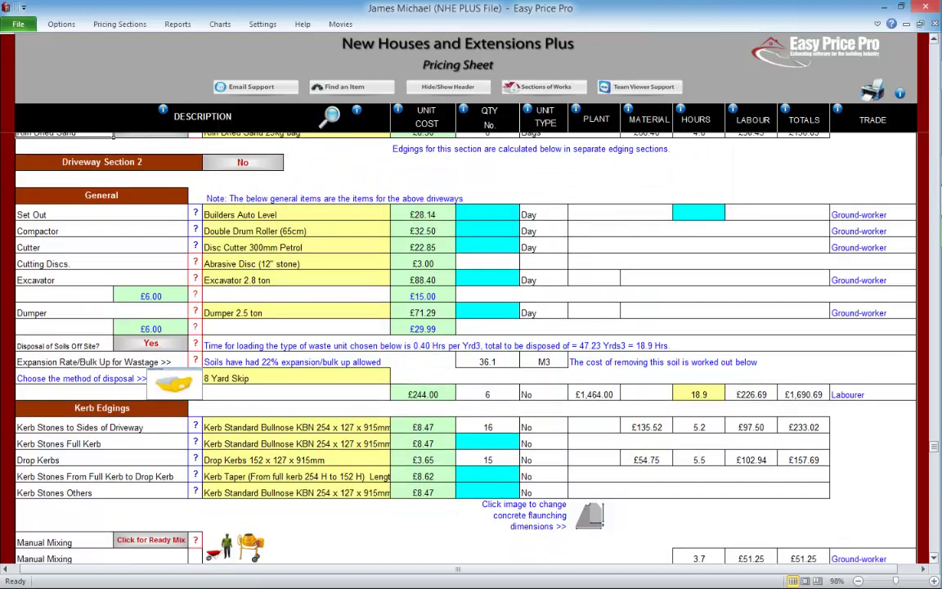
# - View the driveway set-out illustration, and enter 0.5 day for the Builders Auto Level with 8 hours for setting out
pyautogui.click(934, 557)
pyautogui.click(934, 557)
pyautogui.click(934, 557)
pyautogui.click(933, 558)
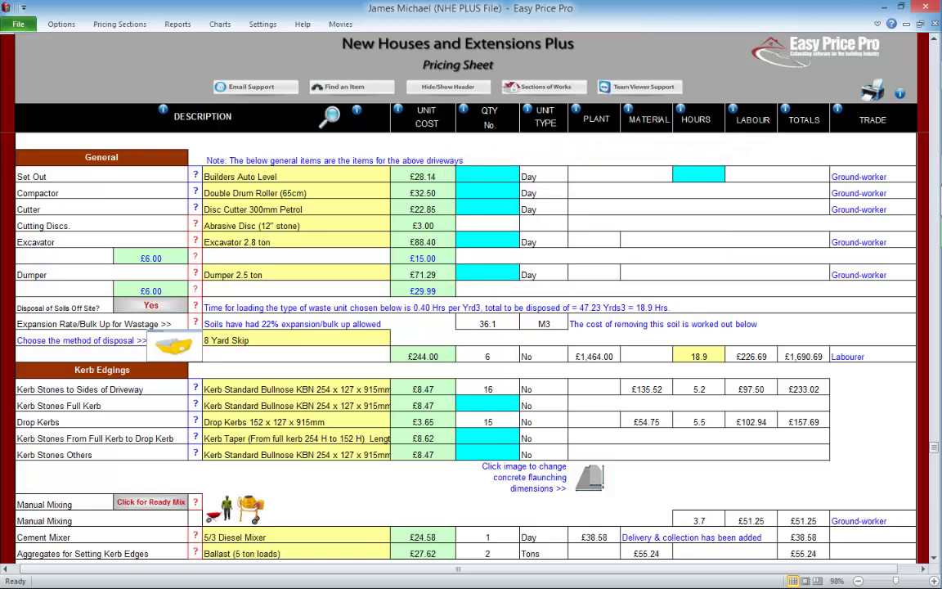
pyautogui.click(196, 175)
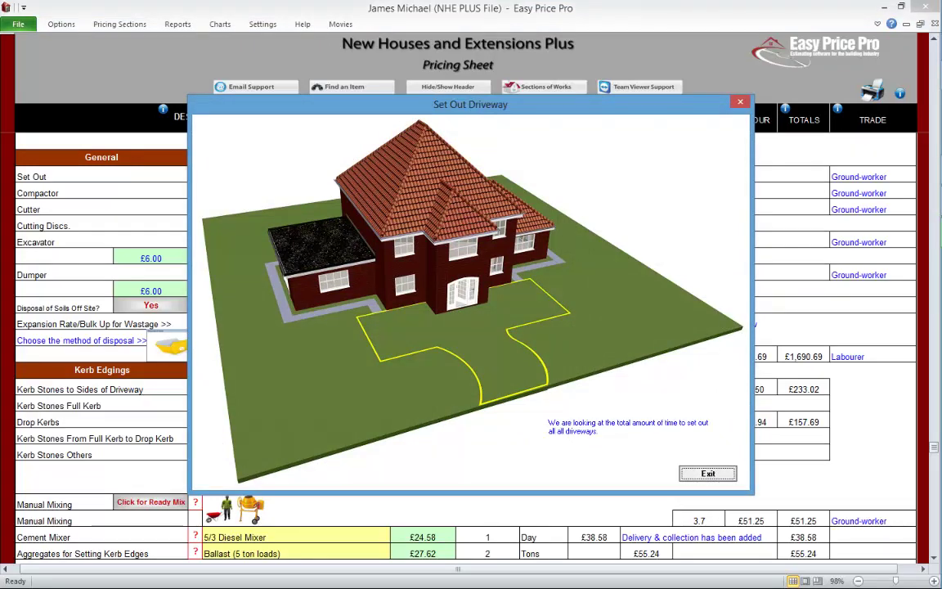
pyautogui.click(707, 472)
pyautogui.click(488, 175)
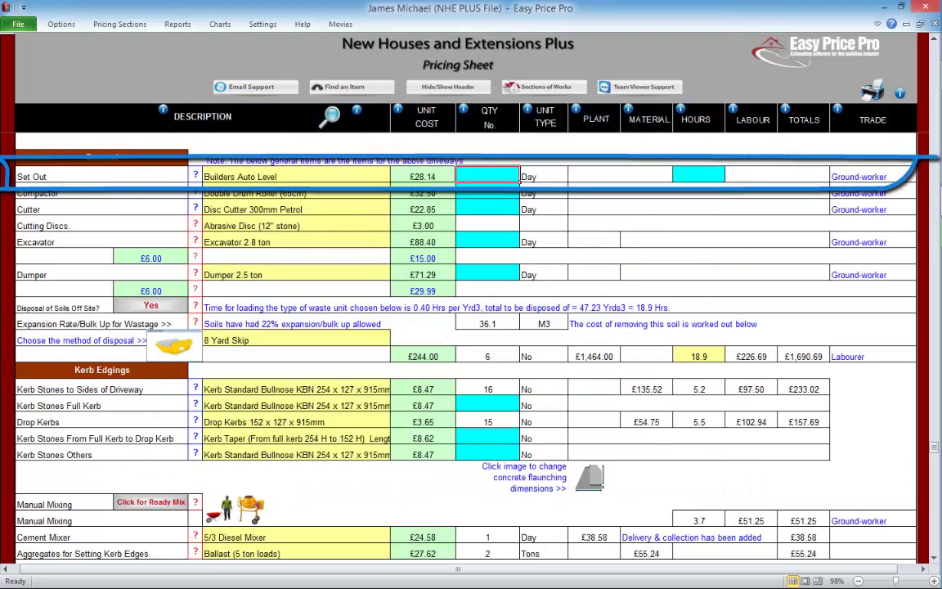
pyautogui.write('0.5')
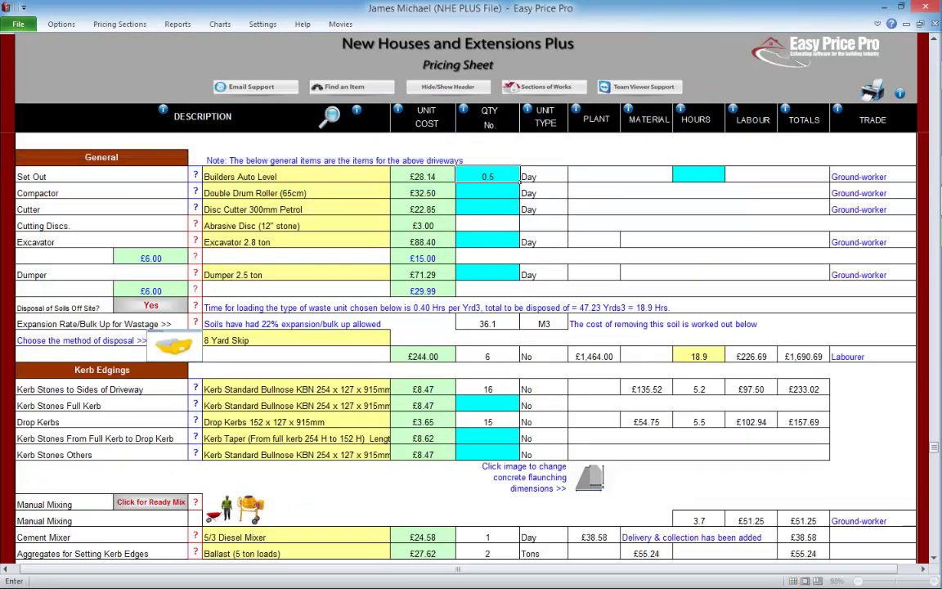
pyautogui.press('Tab')
pyautogui.write('8')
pyautogui.press('Tab')
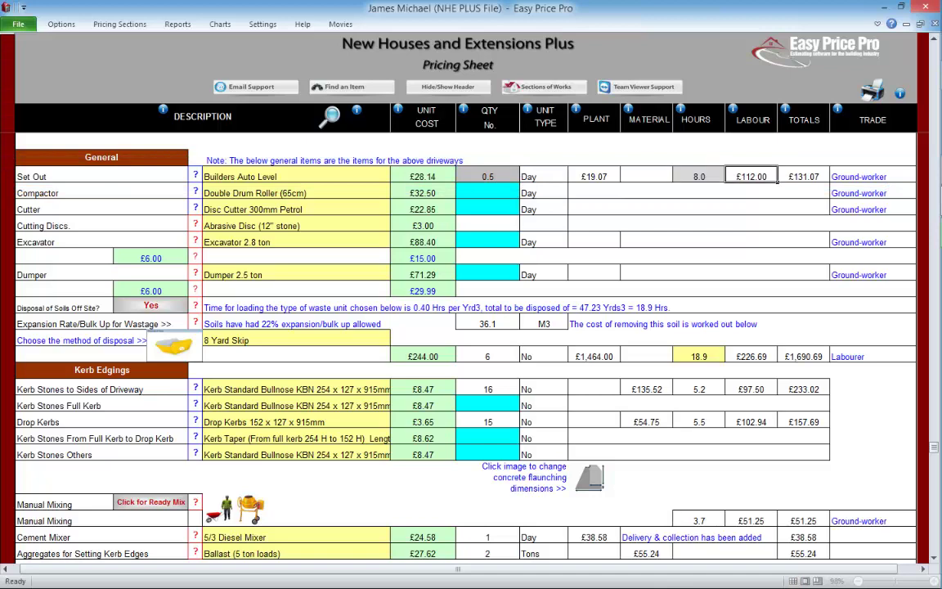
# - Enter 1 day for the Double Drum Roller compactor and 3 days for the 300mm petrol disc cutter
pyautogui.click(517, 193)
pyautogui.write('1')
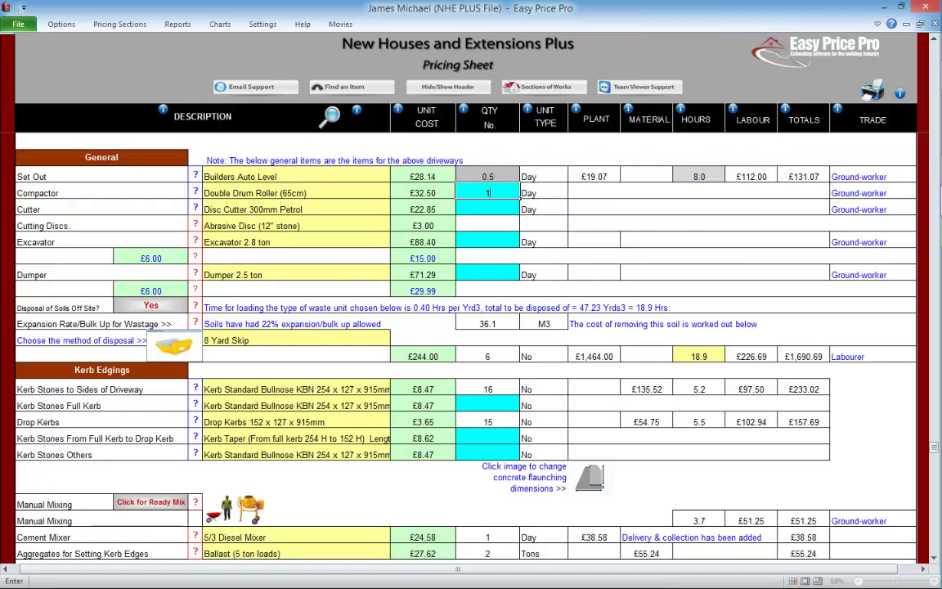
pyautogui.click(518, 214)
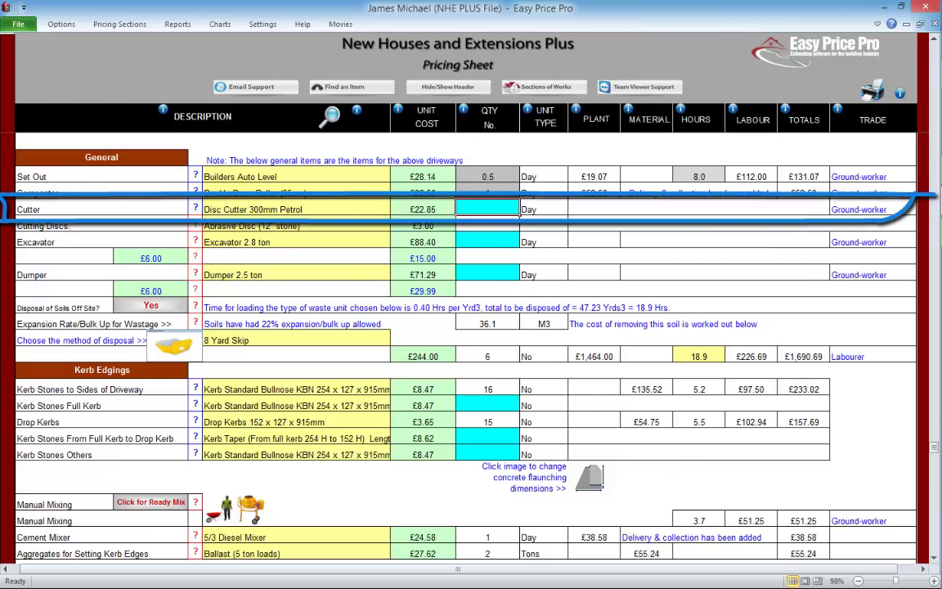
pyautogui.write('3')
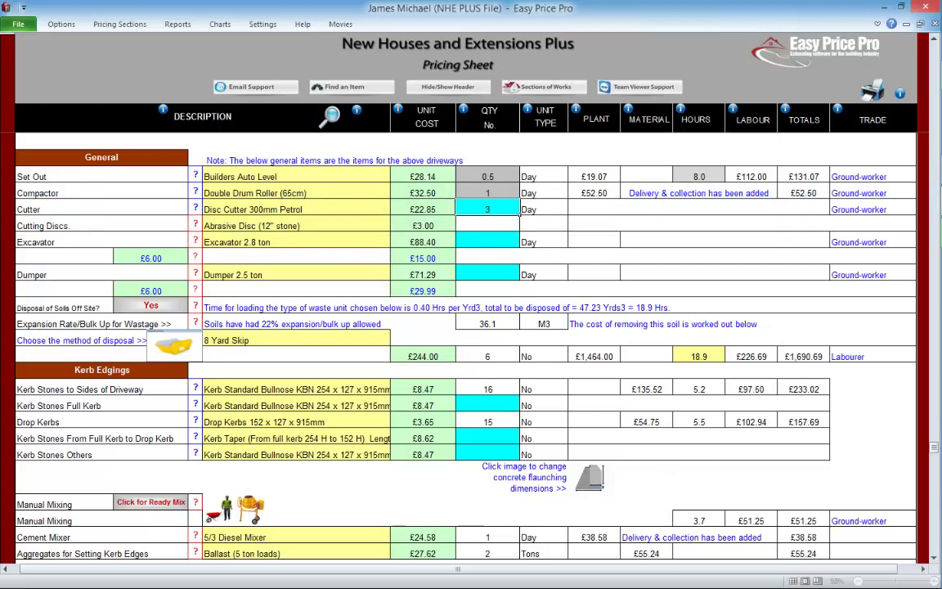
pyautogui.press('Return')
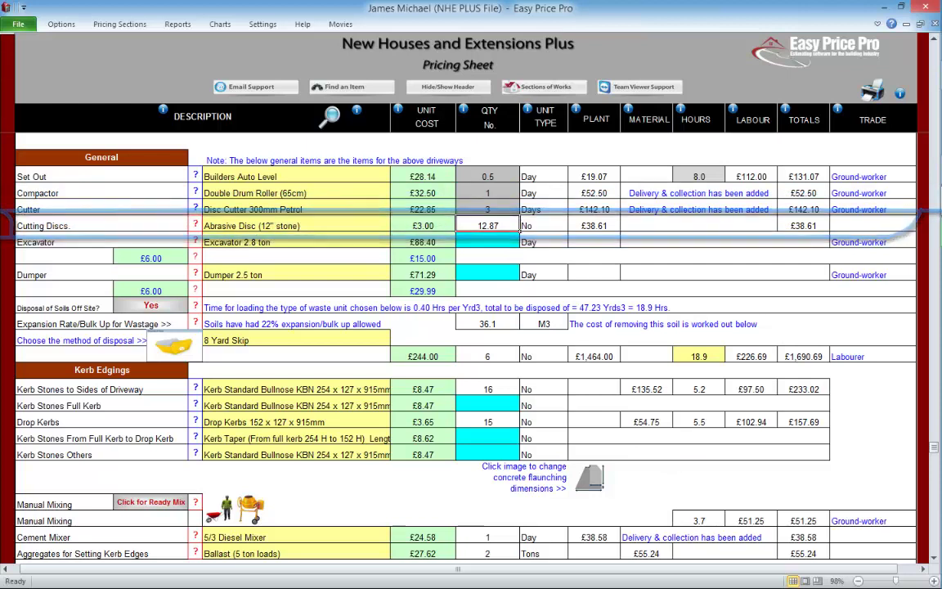
# - Review how the number of cutting discs for the driveways is calculated
pyautogui.click(195, 224)
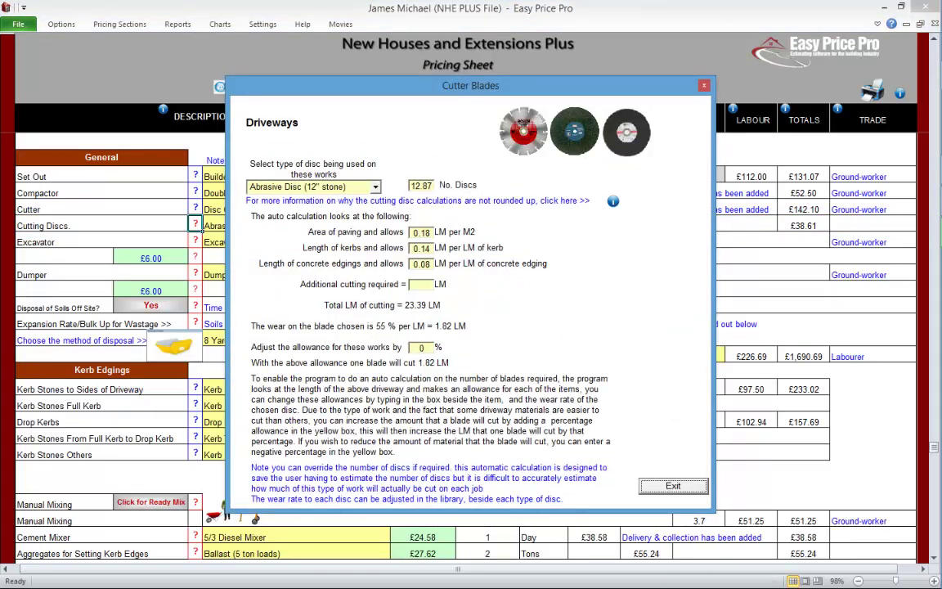
pyautogui.click(672, 486)
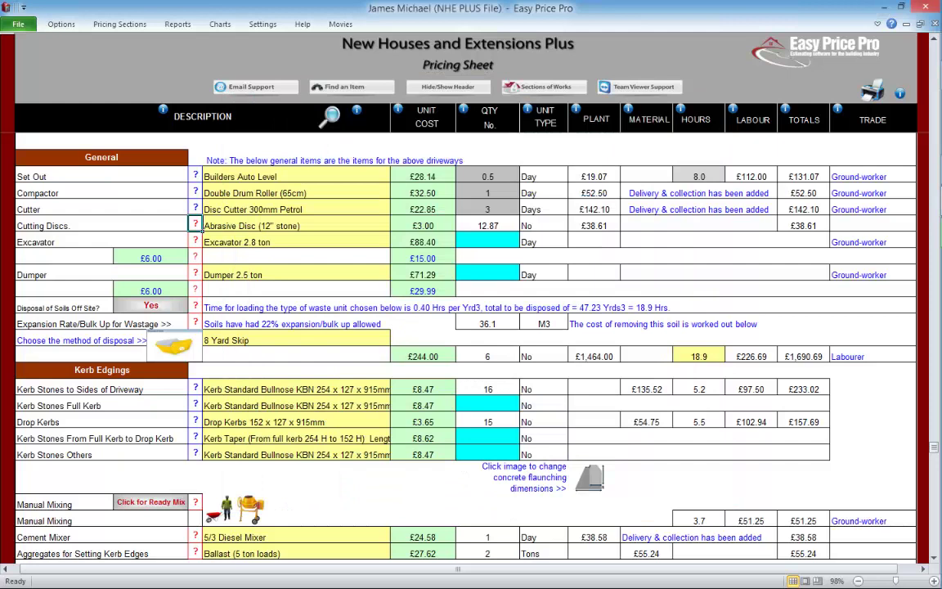
# - Enter 2 days for the 2.8 ton excavator and 2 days for the 2.5 ton dumper
pyautogui.click(487, 242)
pyautogui.write('2')
pyautogui.press('Return')
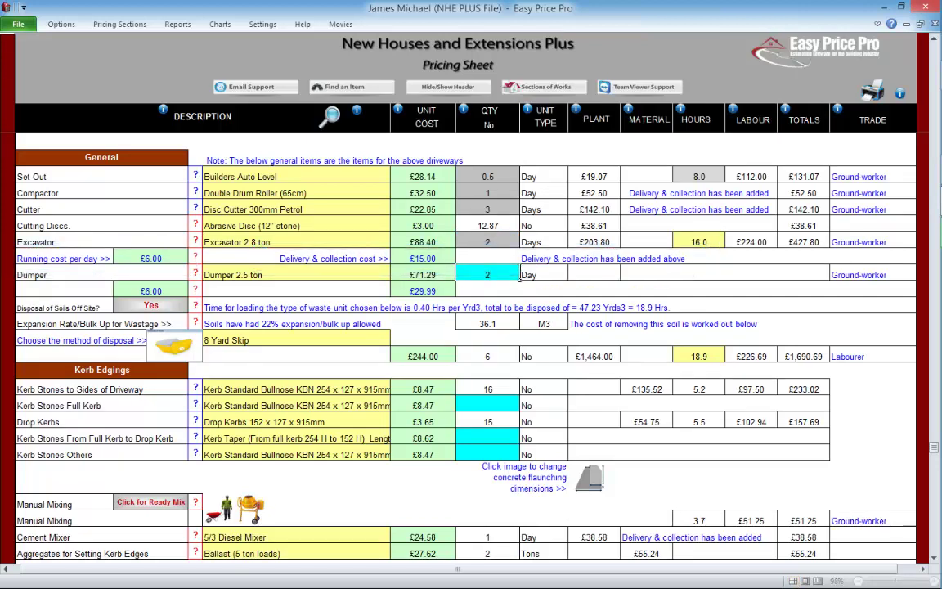
pyautogui.write('2')
pyautogui.press('Return')
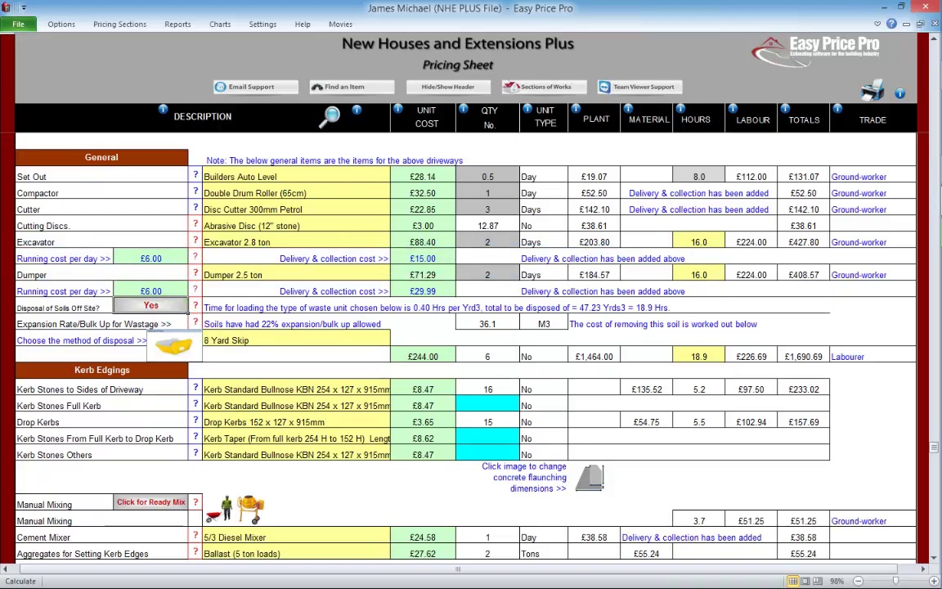
# - Try excluding the disposal of soils off site from the pricing, and include it again
pyautogui.click(152, 305)
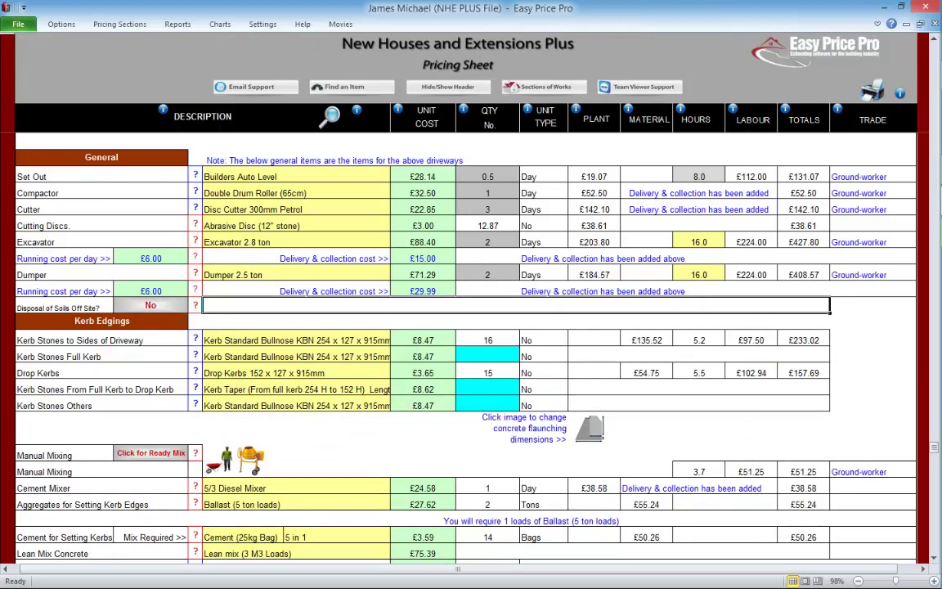
pyautogui.click(151, 305)
# - Review the waste disposal labour hours and how the soil expansion volume is calculated
pyautogui.click(195, 305)
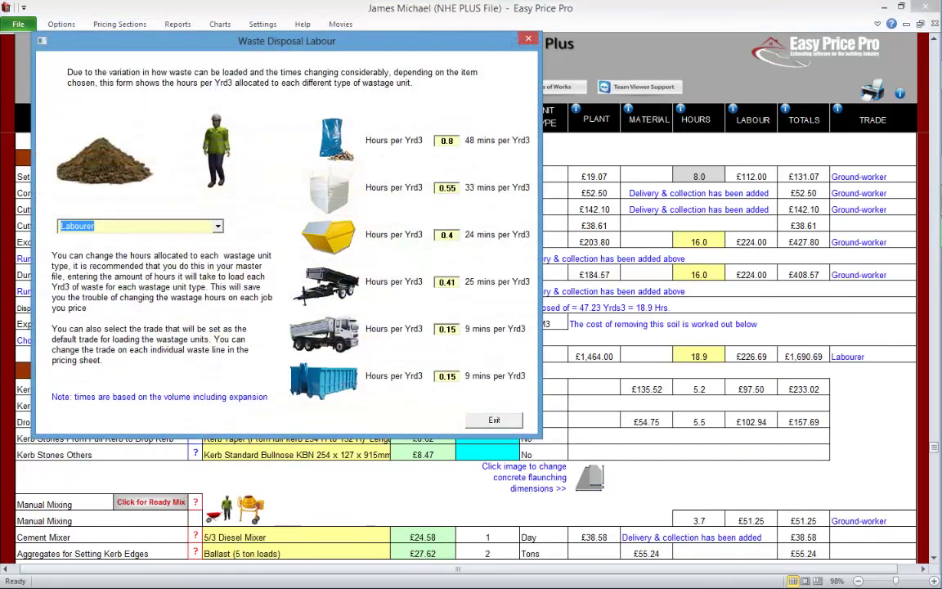
pyautogui.click(494, 419)
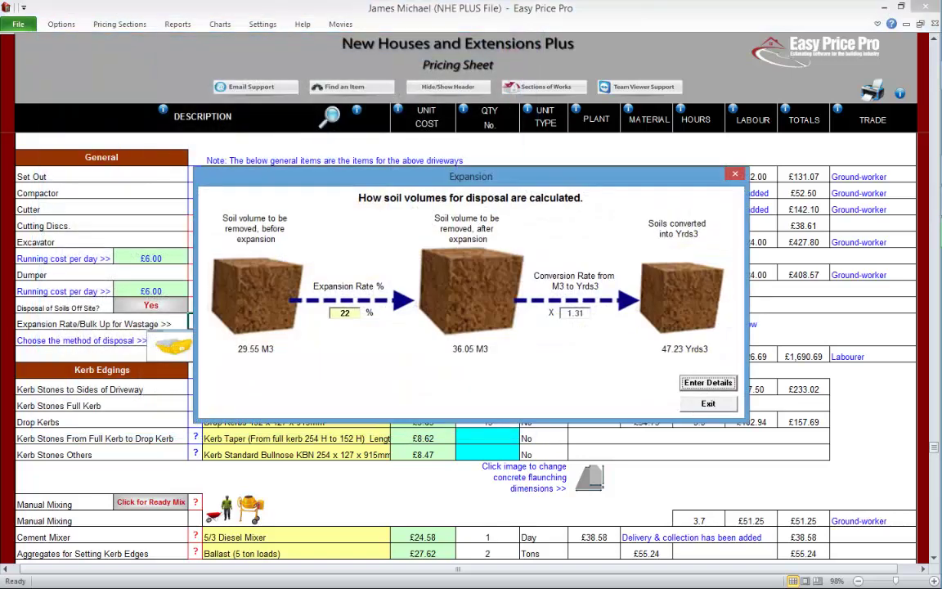
pyautogui.click(708, 404)
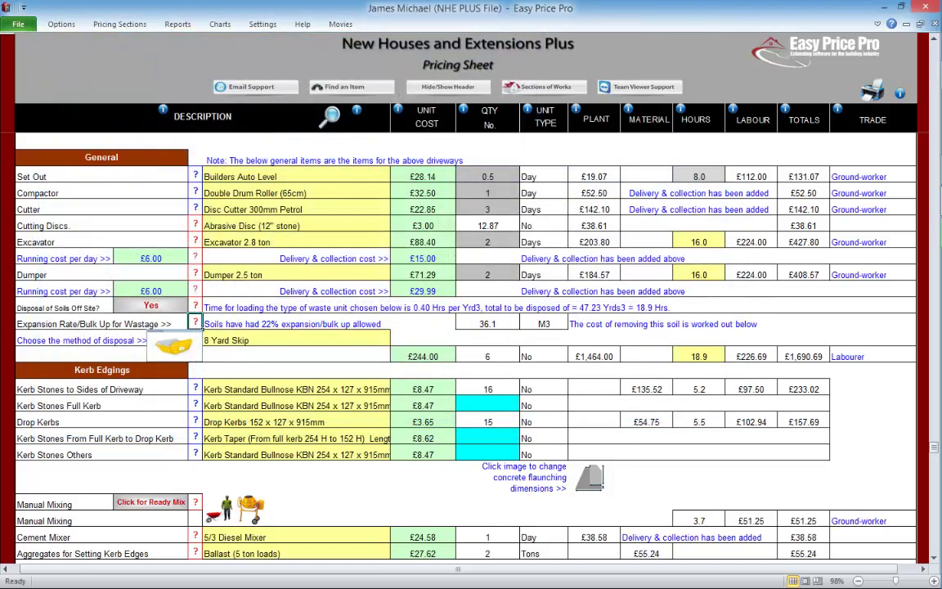
# - Check the soil disposal method and its unit cost, keeping the 8 Yard Skip
pyautogui.click(174, 348)
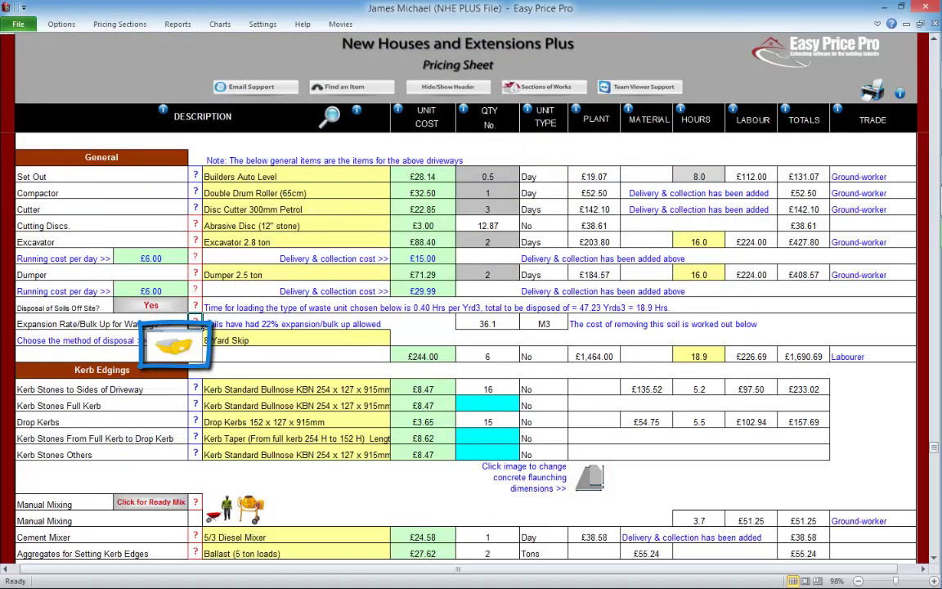
pyautogui.click(298, 338)
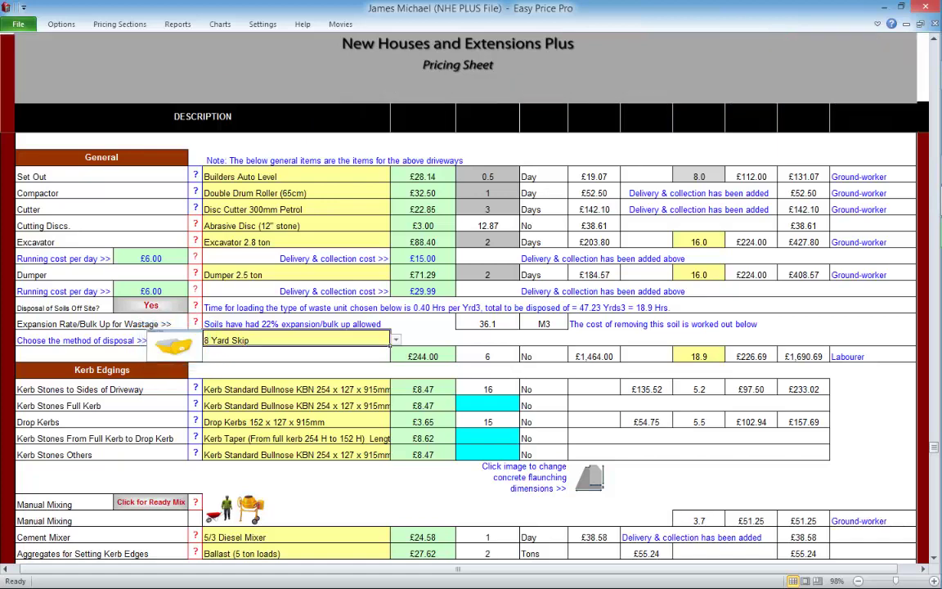
pyautogui.click(396, 338)
pyautogui.click(396, 339)
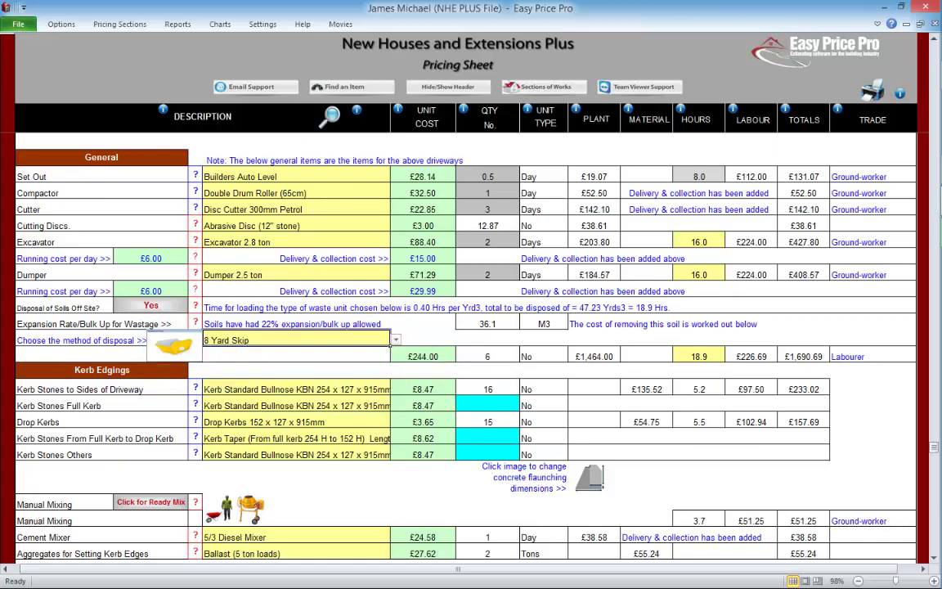
pyautogui.click(422, 356)
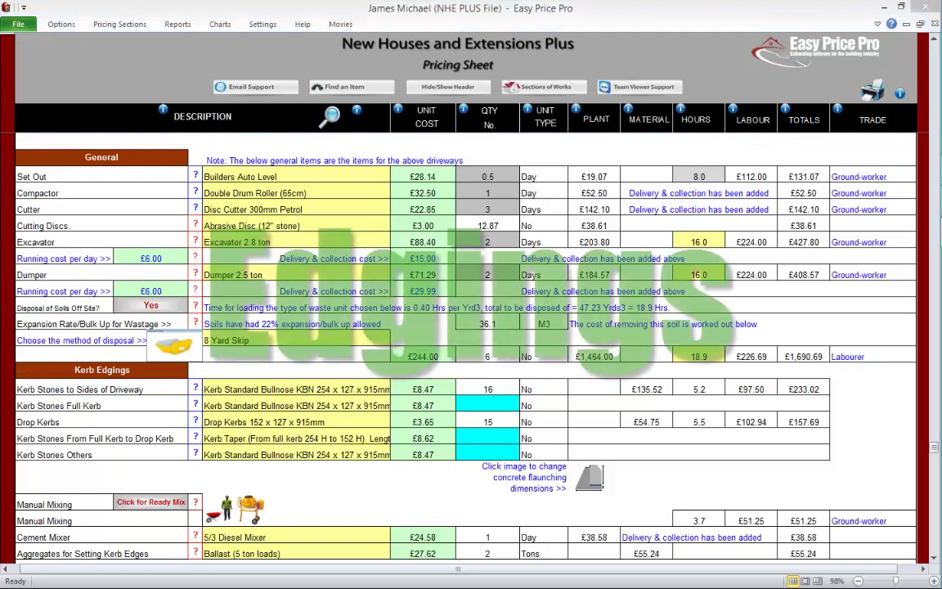
# - Review the guidance, quantity and kerb options for Kerb Stones to Sides of Driveway, keeping Kerb Standard Bullnose KBN 254 x 127 x 915mm
pyautogui.click(933, 558)
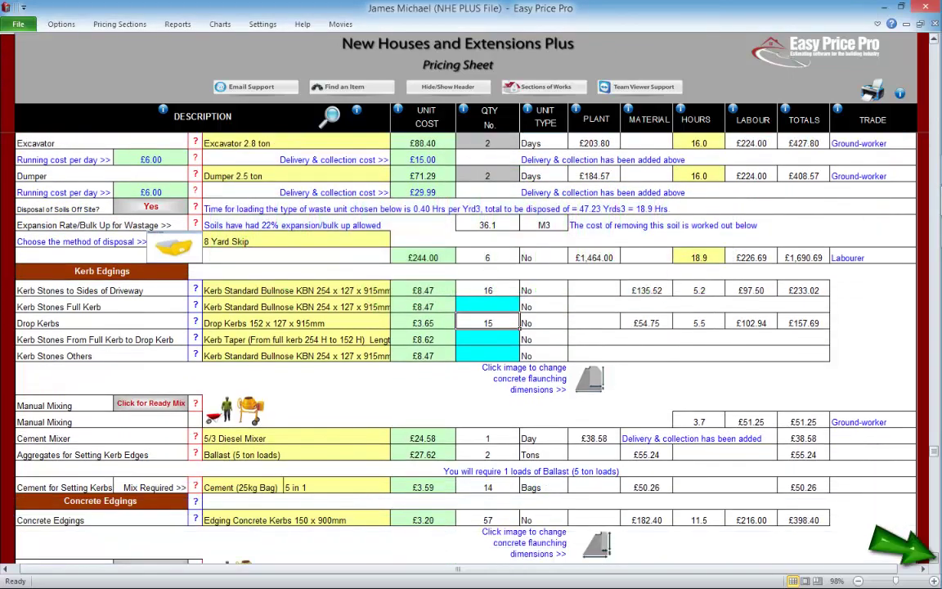
pyautogui.scroll(-3, 471, 327)
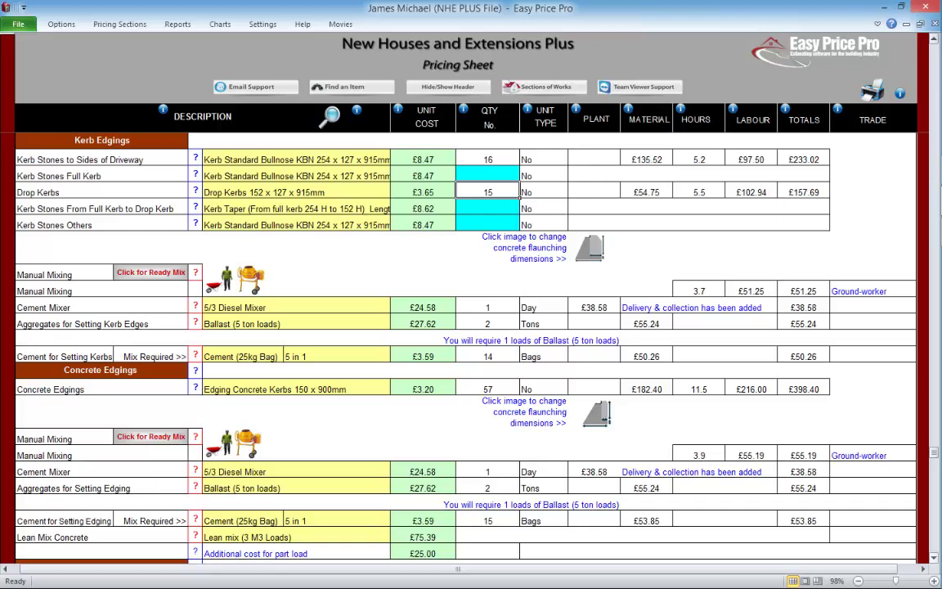
pyautogui.scroll(-1, 458, 327)
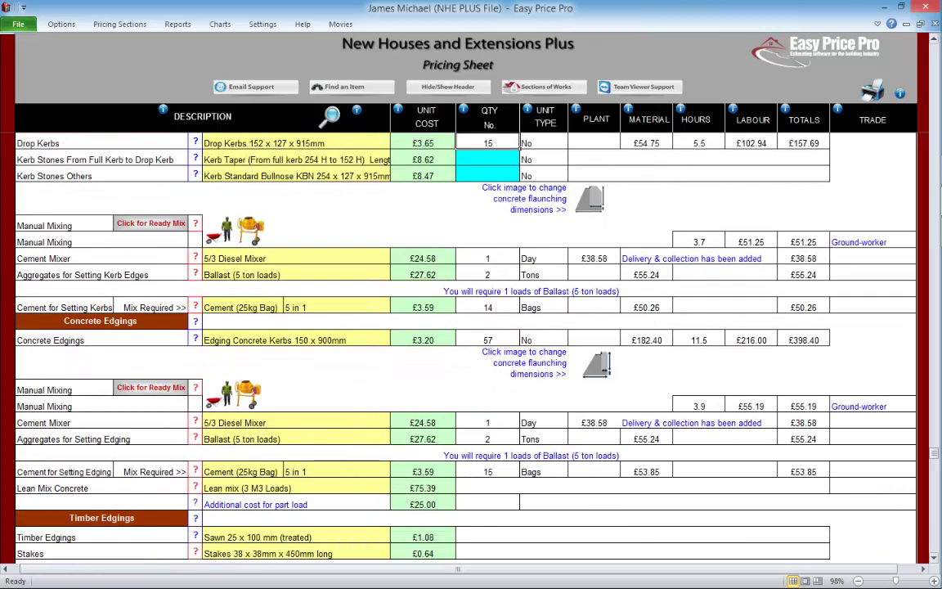
pyautogui.scroll(1, 458, 327)
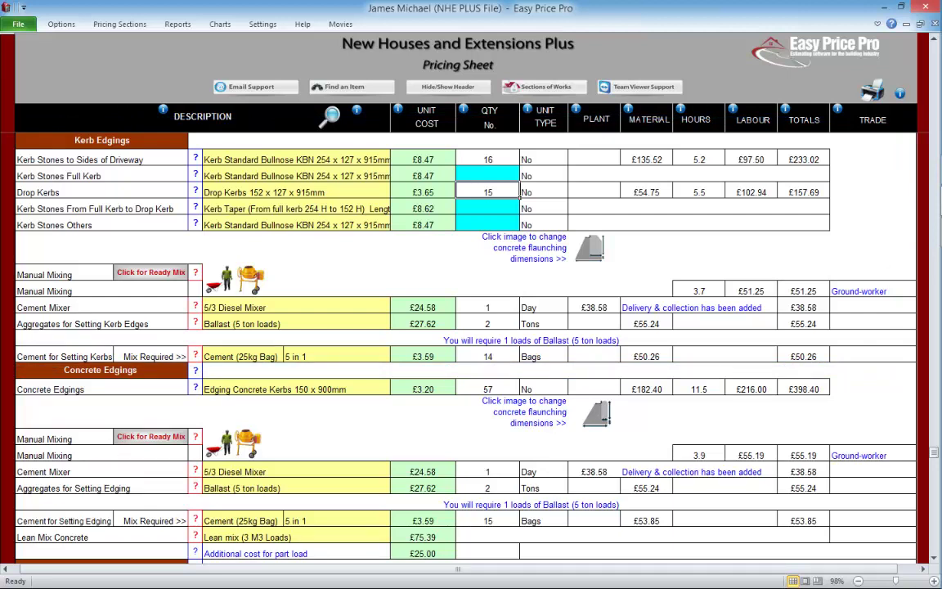
pyautogui.click(196, 158)
pyautogui.click(672, 435)
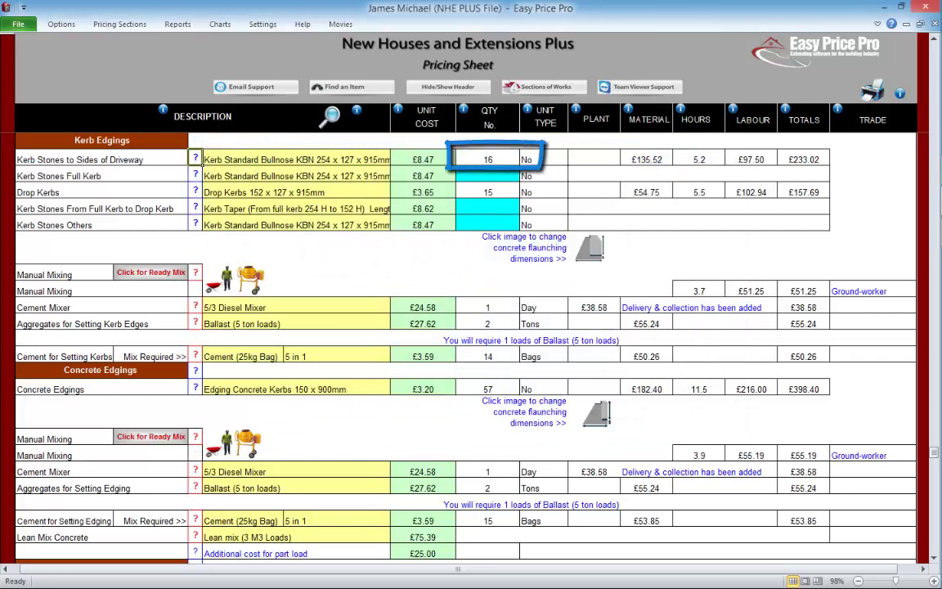
pyautogui.click(517, 161)
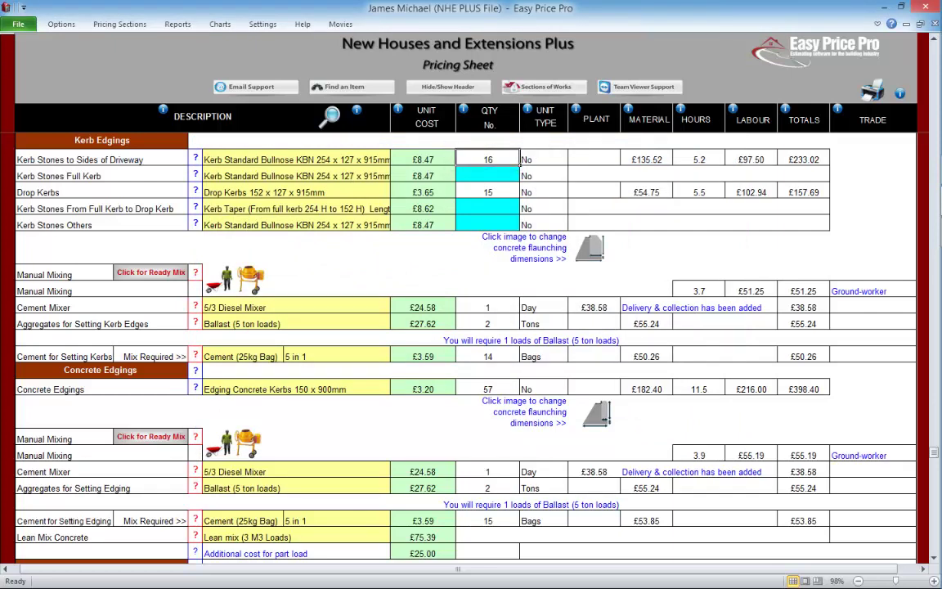
pyautogui.click(389, 160)
pyautogui.click(395, 158)
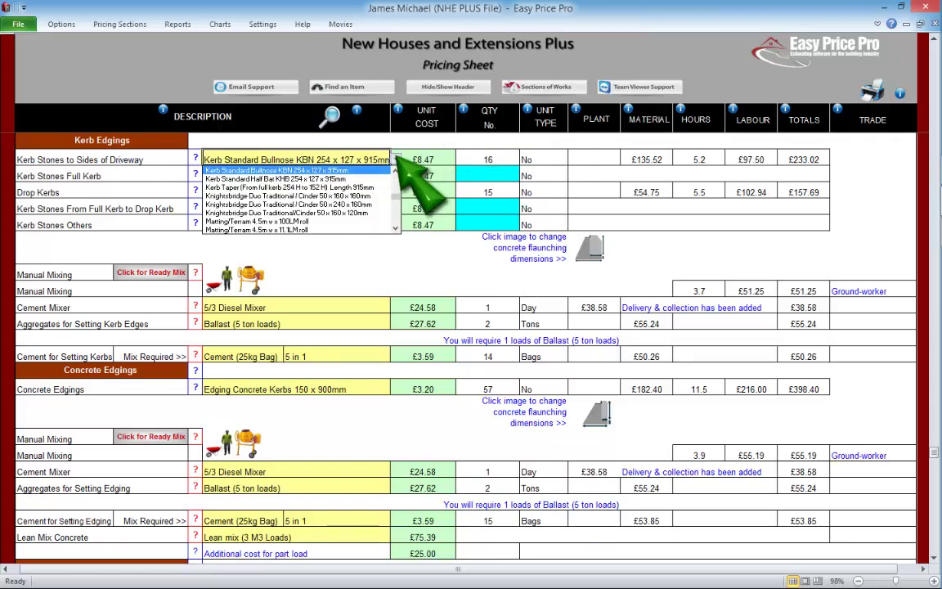
pyautogui.click(395, 158)
# - Enter a quantity of 2 for Kerb Stones Full Kerb, and view the standard kerbs illustration
pyautogui.click(487, 174)
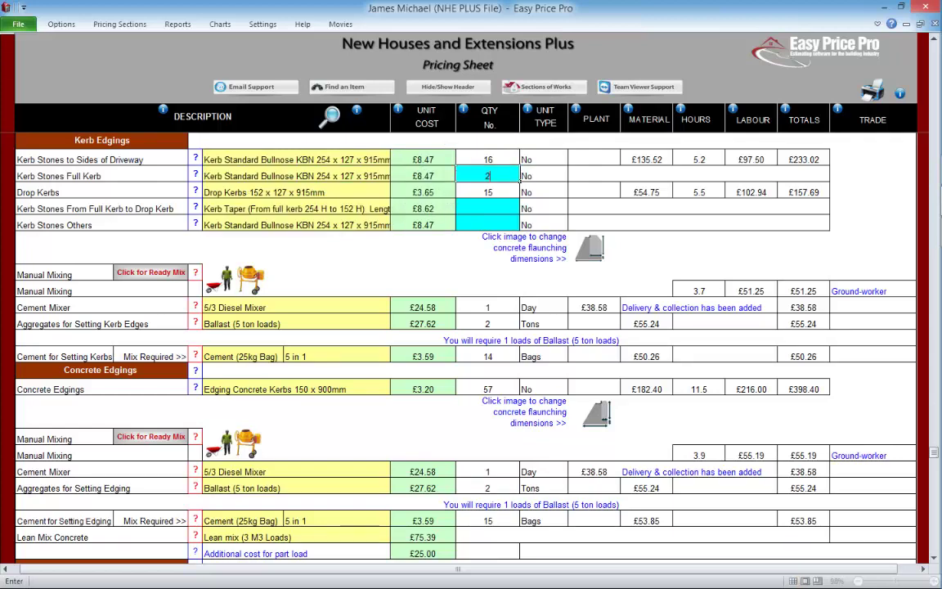
pyautogui.write('2')
pyautogui.press('Return')
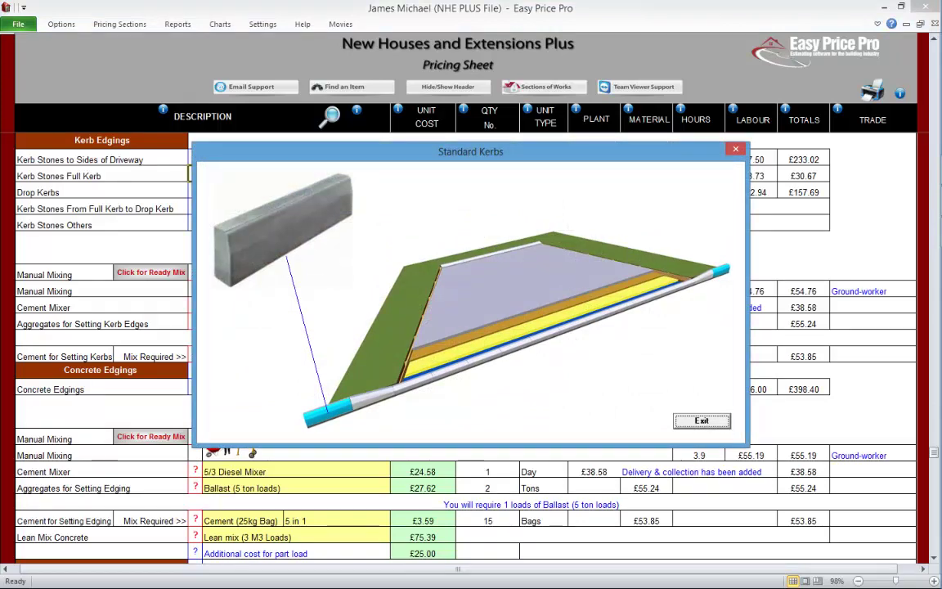
pyautogui.click(701, 421)
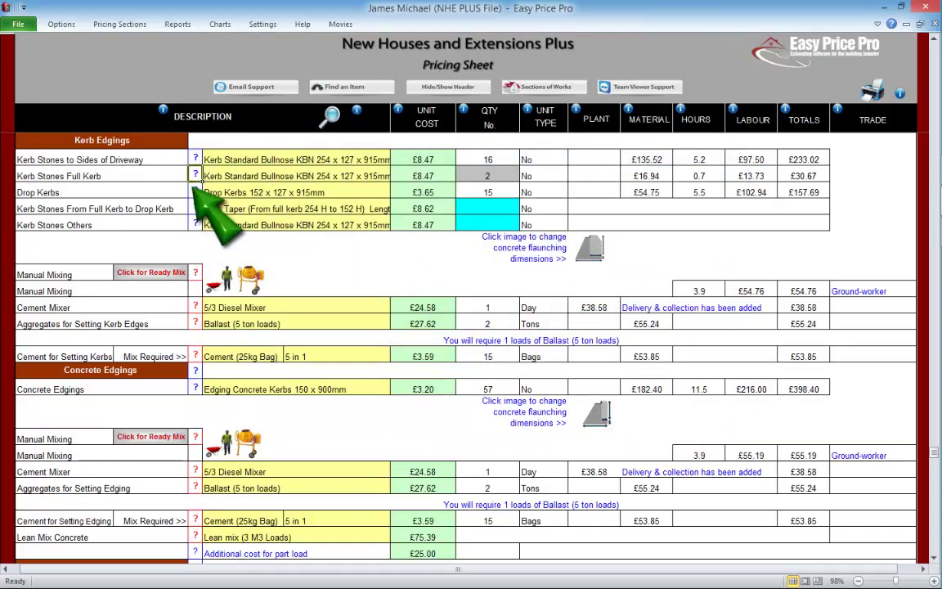
# - View the drop kerbs illustration and check the Drop Kerbs quantity
pyautogui.click(196, 189)
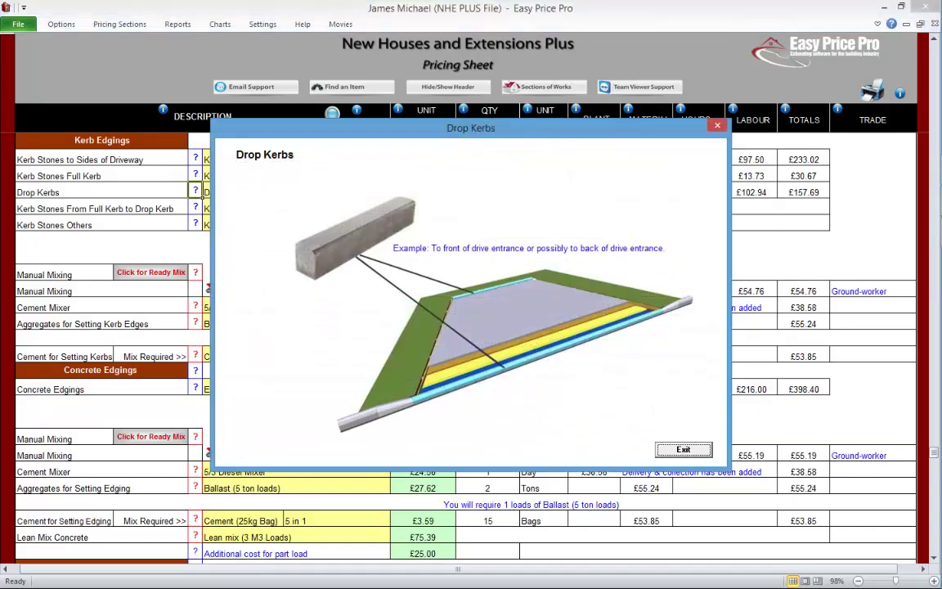
pyautogui.click(685, 448)
pyautogui.click(488, 192)
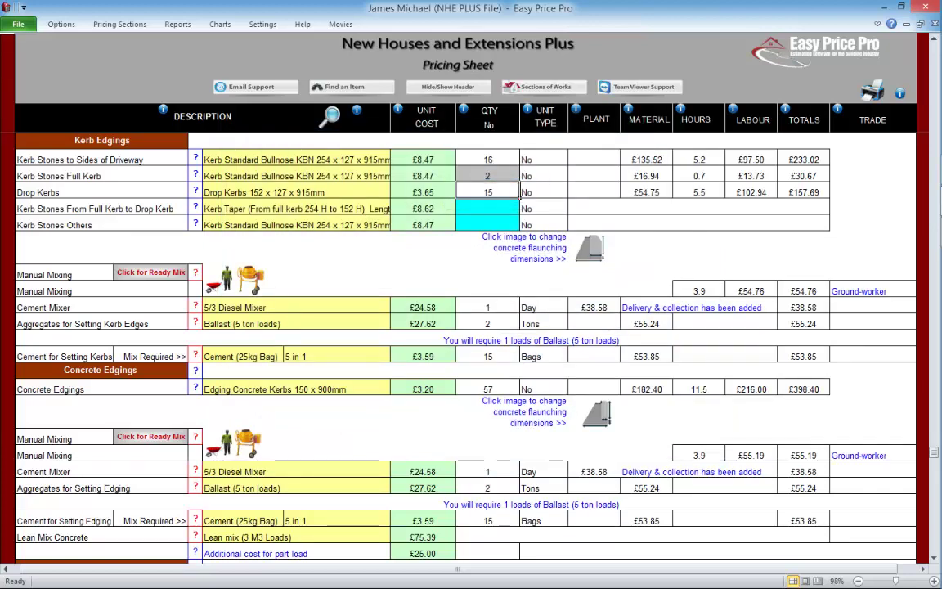
# - Enter a quantity of 2 for Kerb Stones From Full Kerb to Drop Kerb, and view the semi drop kerbs illustration
pyautogui.click(519, 209)
pyautogui.write('2')
pyautogui.press('Return')
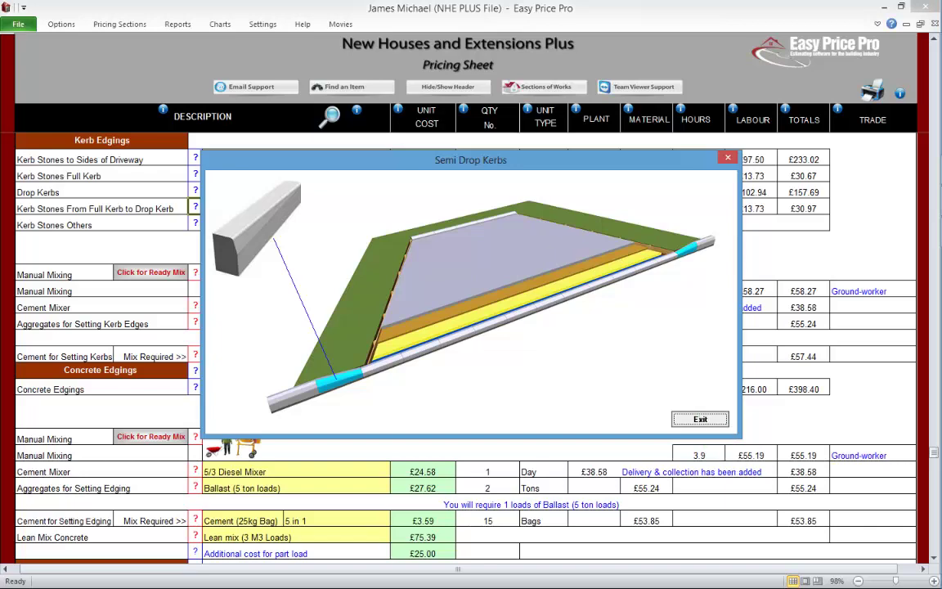
pyautogui.click(699, 419)
# - View the other kerbs illustration and review the kerb options and quantity field for Kerb Stones Others
pyautogui.click(196, 224)
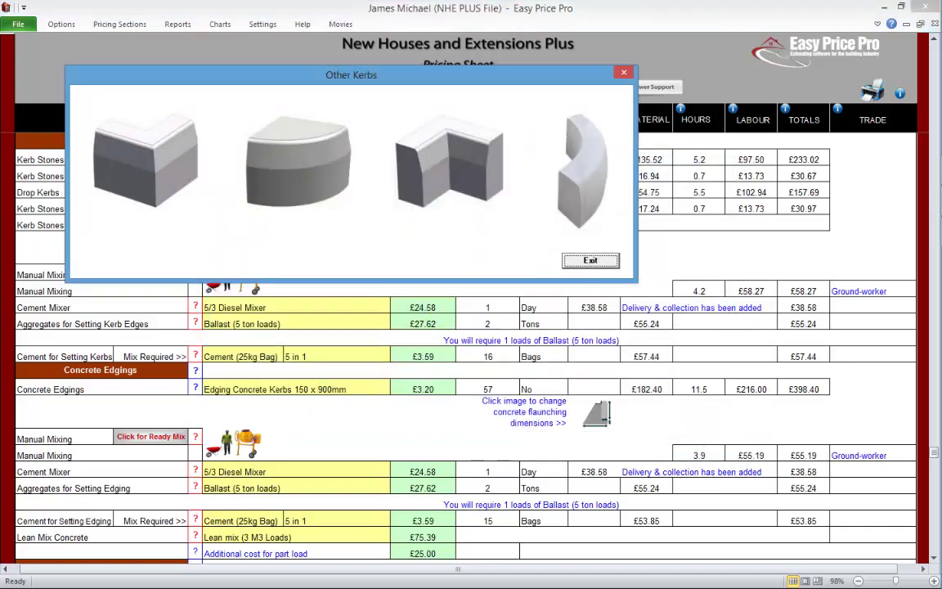
pyautogui.click(591, 260)
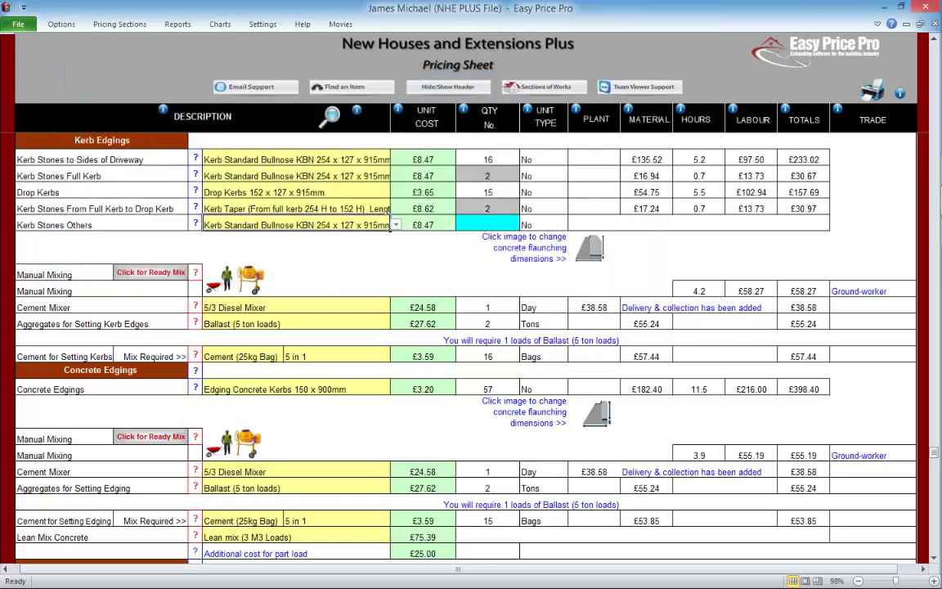
pyautogui.click(396, 224)
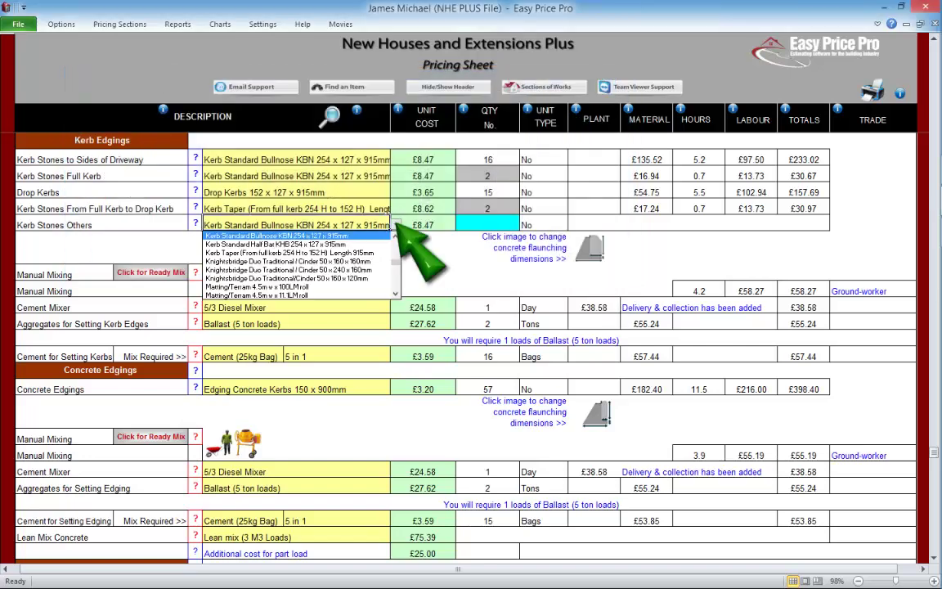
pyautogui.click(396, 224)
pyautogui.click(488, 224)
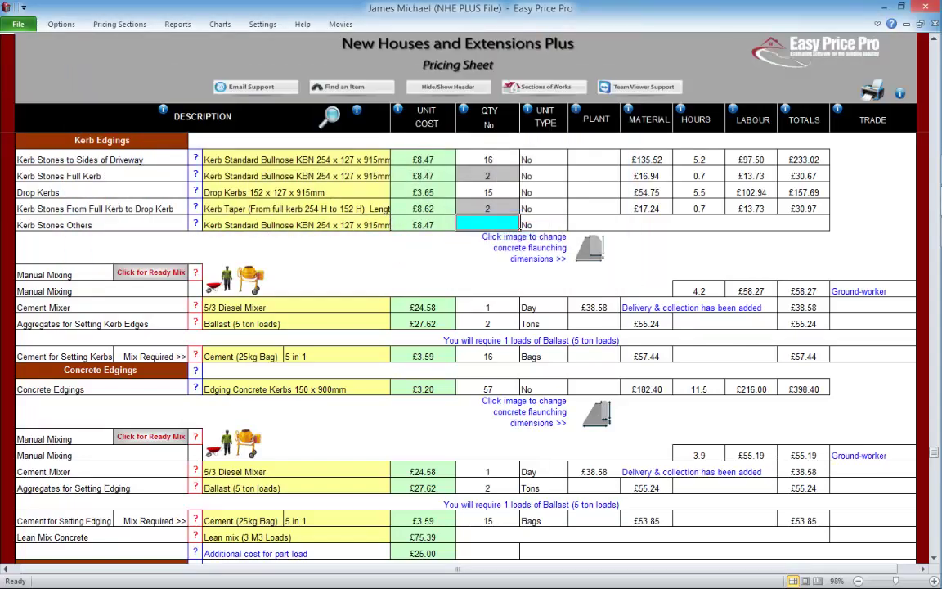
# - Review the concrete flaunching dimensions for the kerb edgings and the guidance on how ready mix is calculated
pyautogui.click(934, 558)
pyautogui.click(934, 558)
pyautogui.scroll(-2, 520, 180)
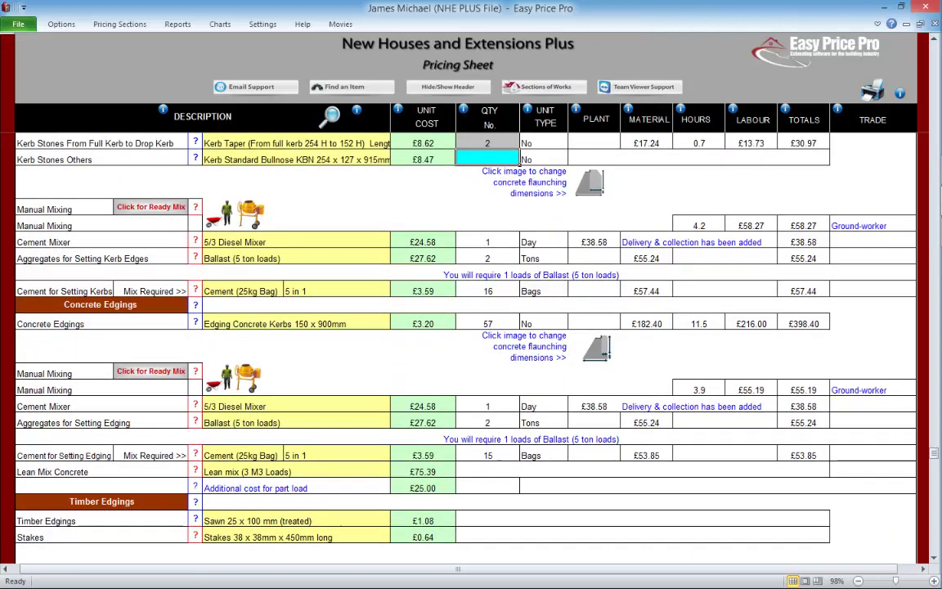
pyautogui.click(590, 183)
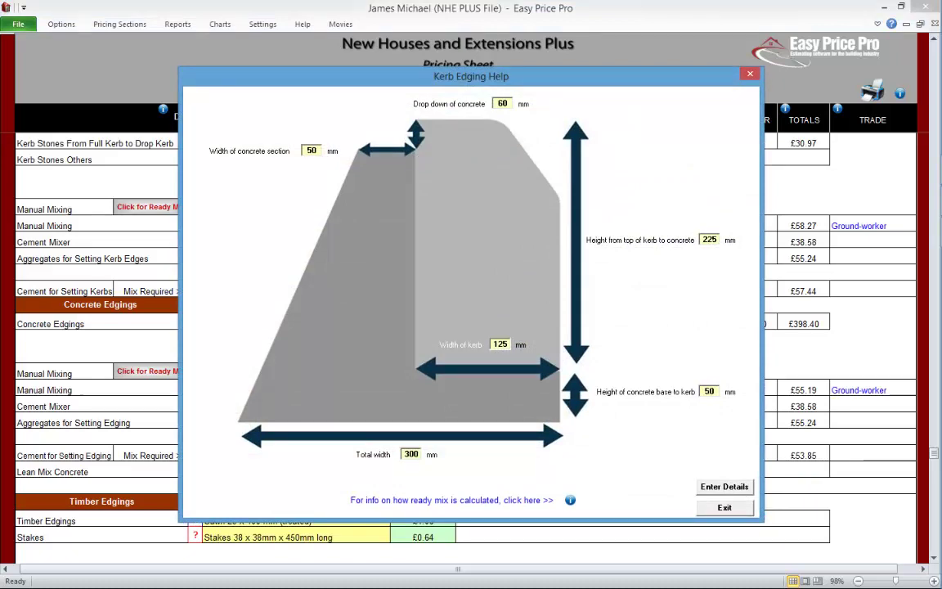
pyautogui.click(570, 499)
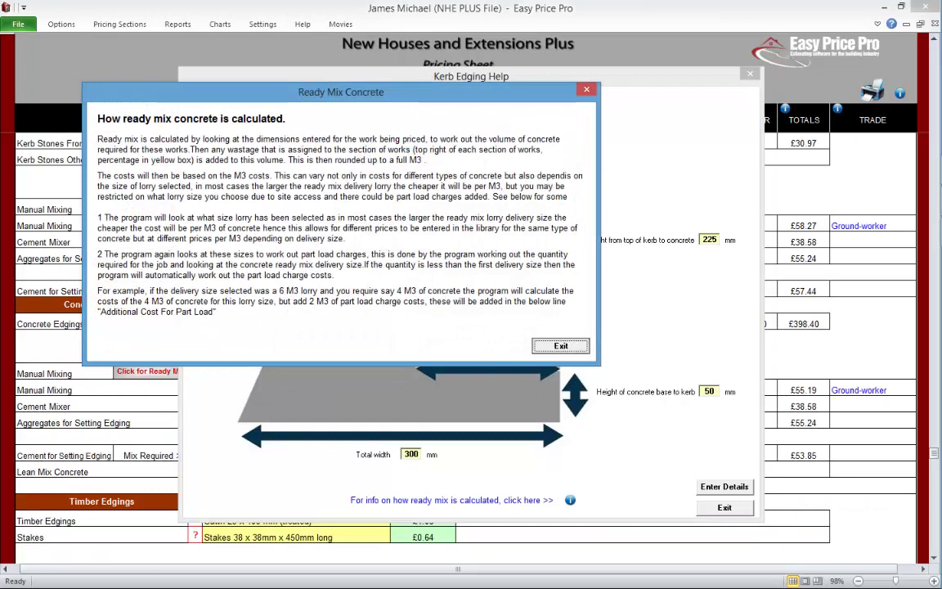
pyautogui.click(560, 345)
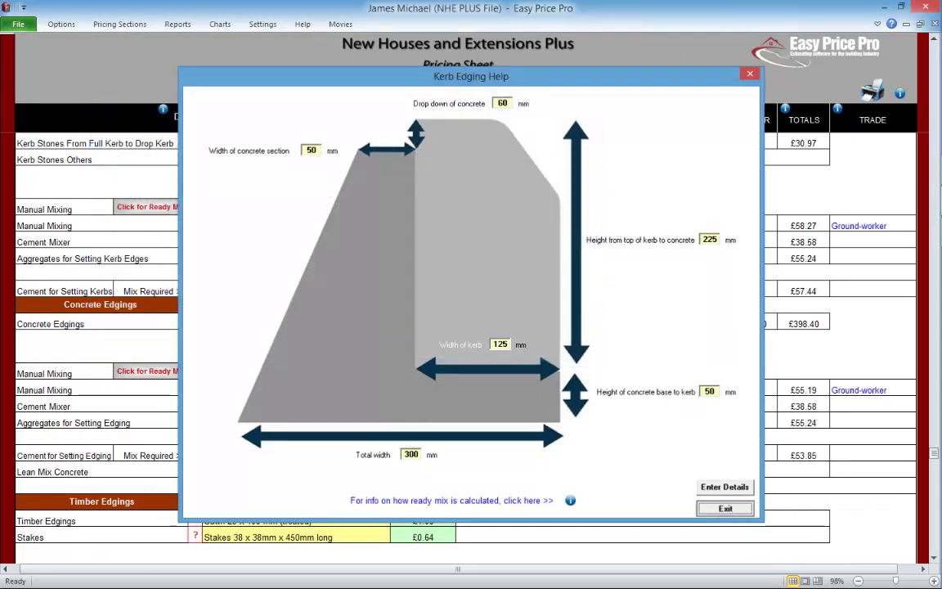
pyautogui.click(725, 508)
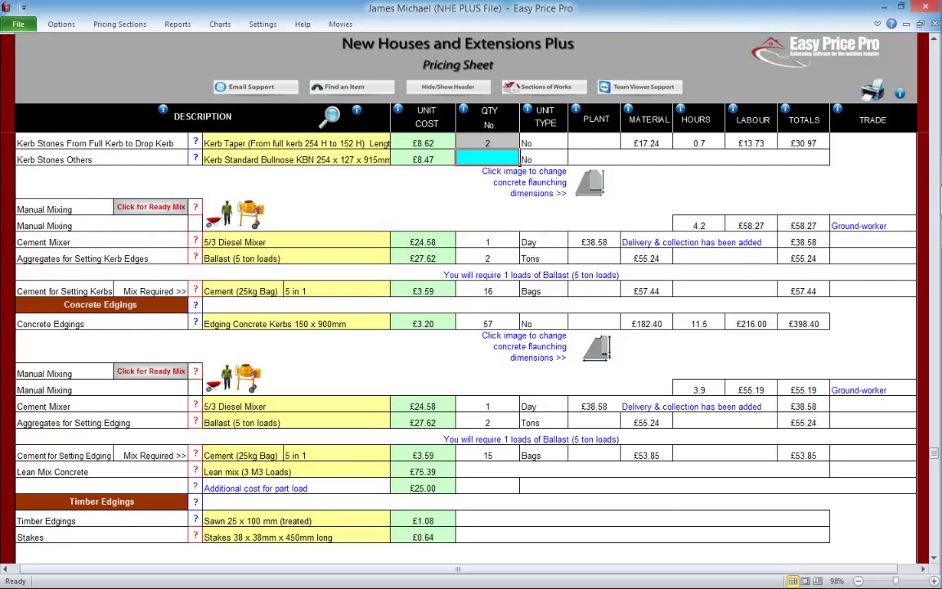
# - Review the material options for Aggregates for Setting Kerb Edges and Cement for Setting Kerbs without changing them
pyautogui.click(296, 258)
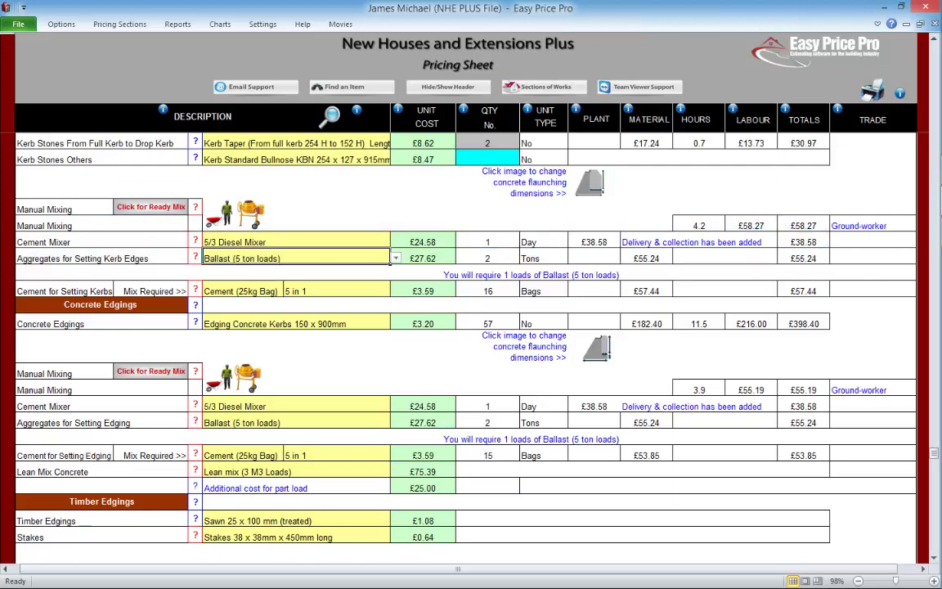
pyautogui.click(396, 259)
pyautogui.click(395, 259)
pyautogui.click(243, 291)
pyautogui.click(290, 290)
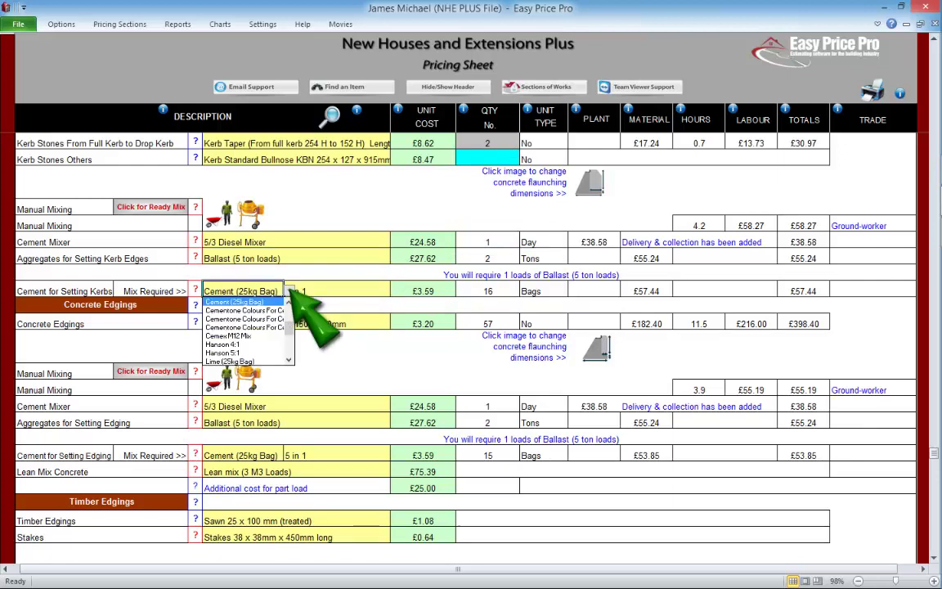
pyautogui.click(289, 291)
# - Try a 3 in 1 mix for Cement for Setting Kerbs, and set it back to 5 in 1
pyautogui.click(336, 290)
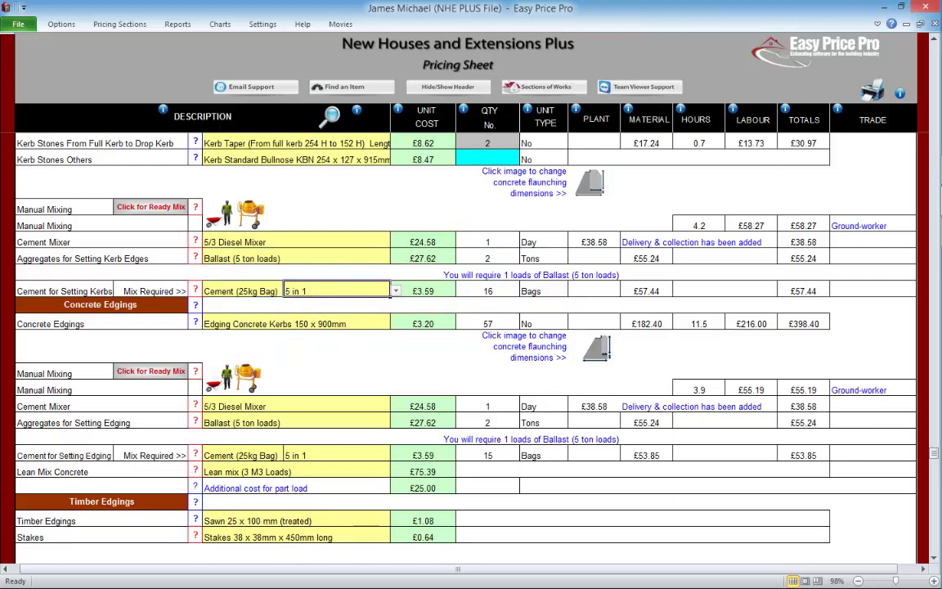
pyautogui.click(394, 290)
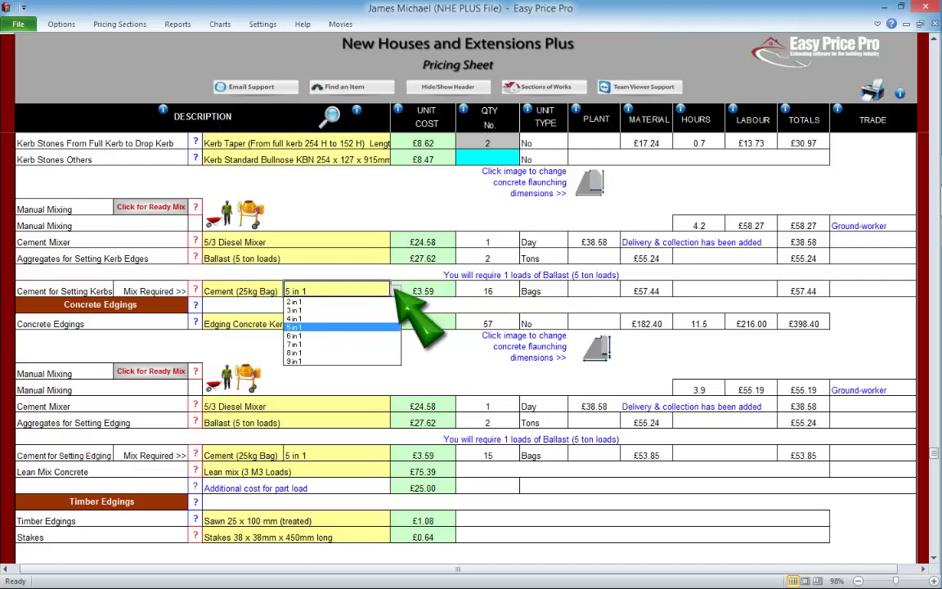
pyautogui.click(294, 315)
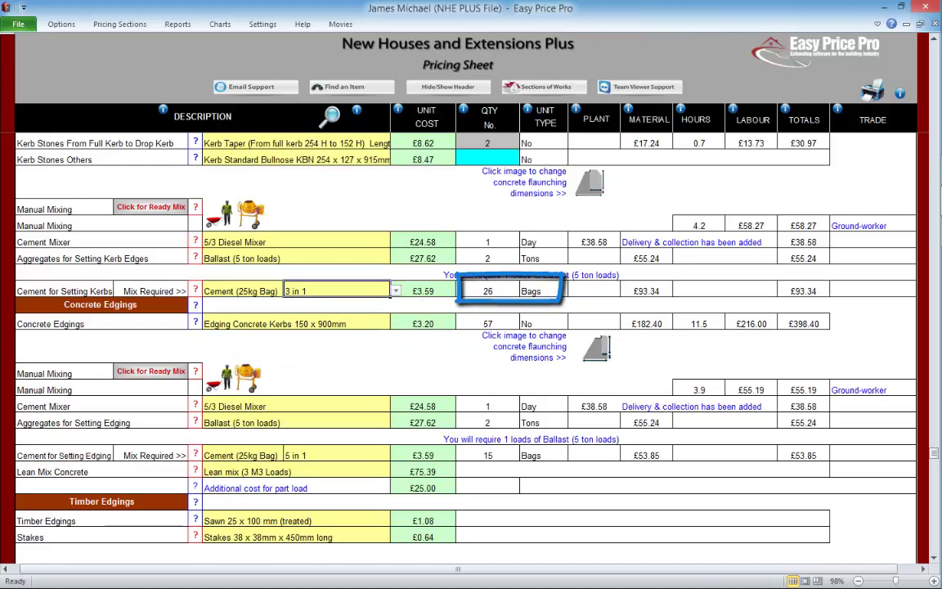
pyautogui.click(396, 290)
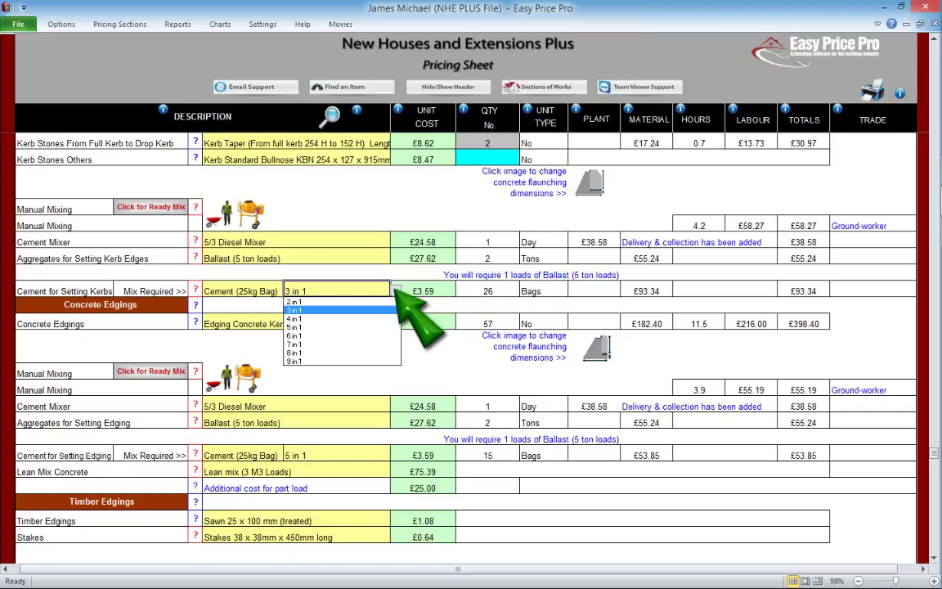
pyautogui.click(338, 326)
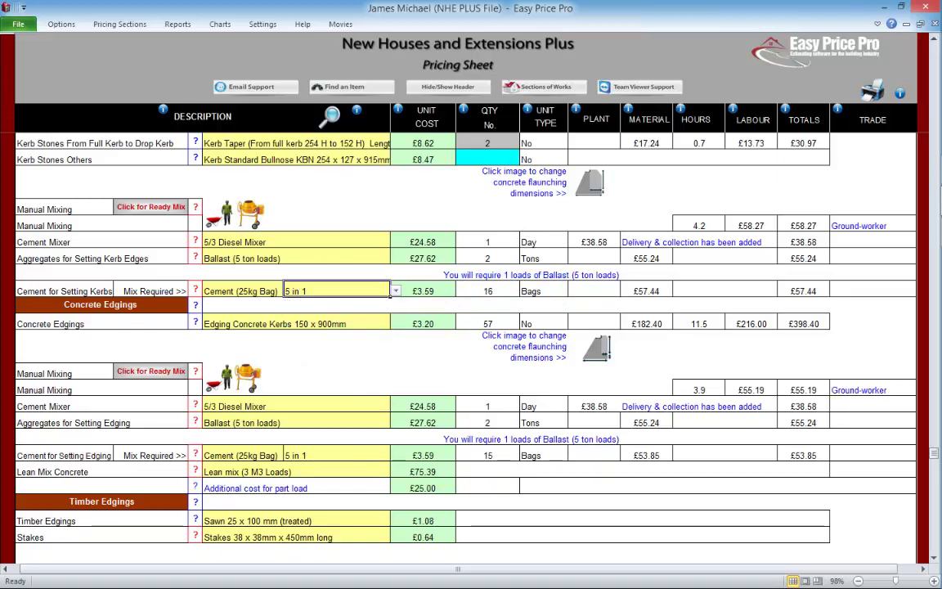
pyautogui.click(423, 291)
# - Review the product options for Concrete Edgings and the concrete flaunching dimensions of that edging
pyautogui.click(934, 558)
pyautogui.click(934, 558)
pyautogui.click(934, 558)
pyautogui.click(934, 557)
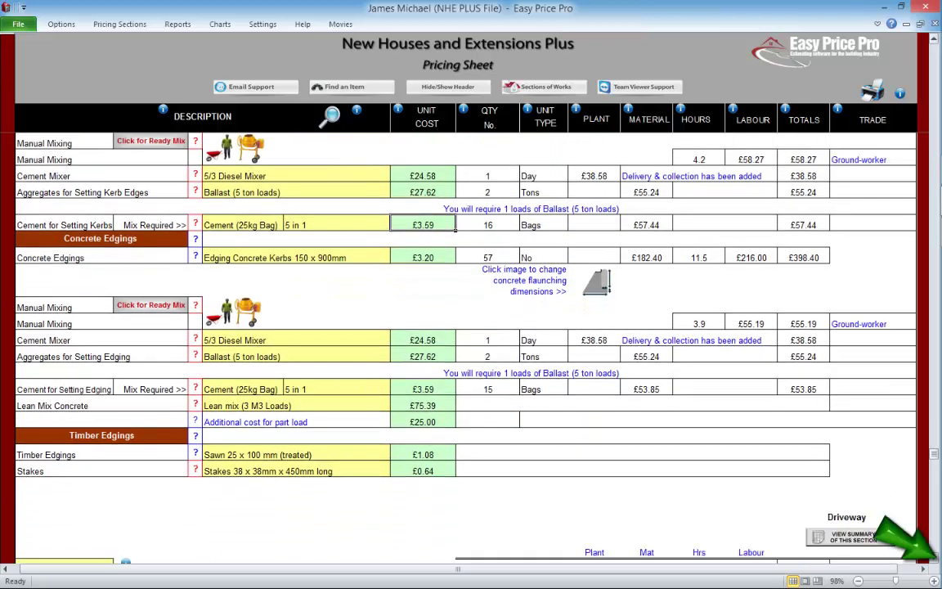
pyautogui.scroll(-1, 419, 304)
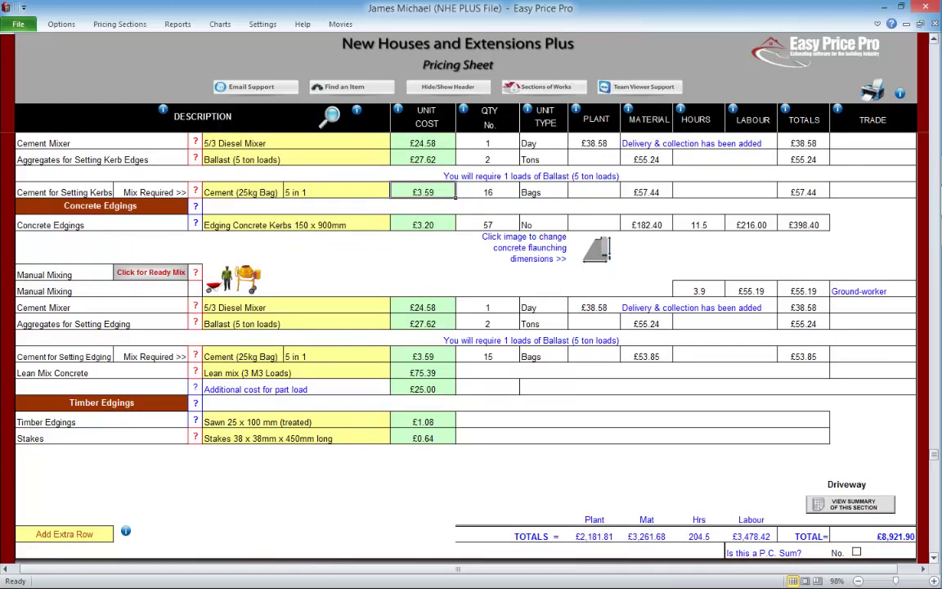
pyautogui.click(376, 225)
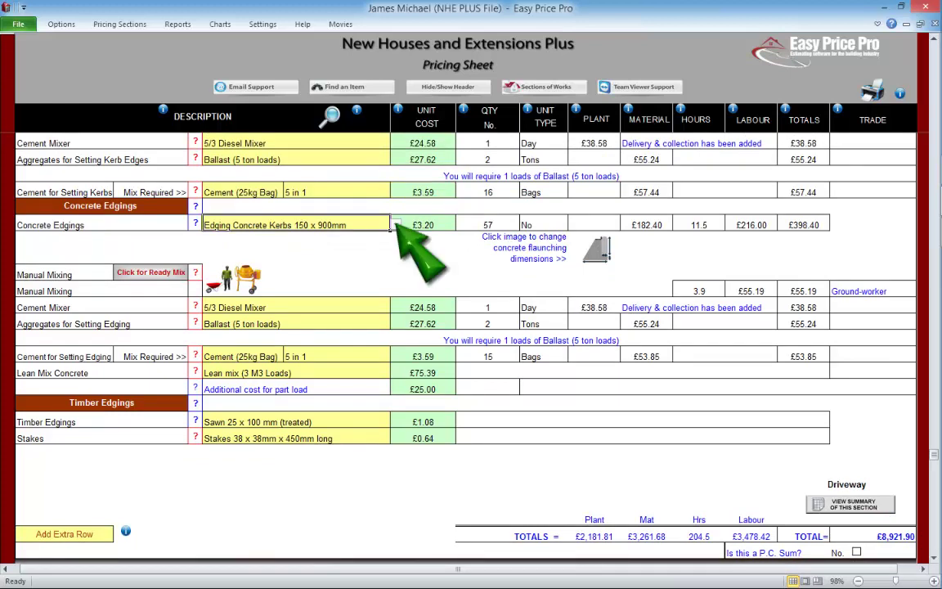
pyautogui.click(395, 225)
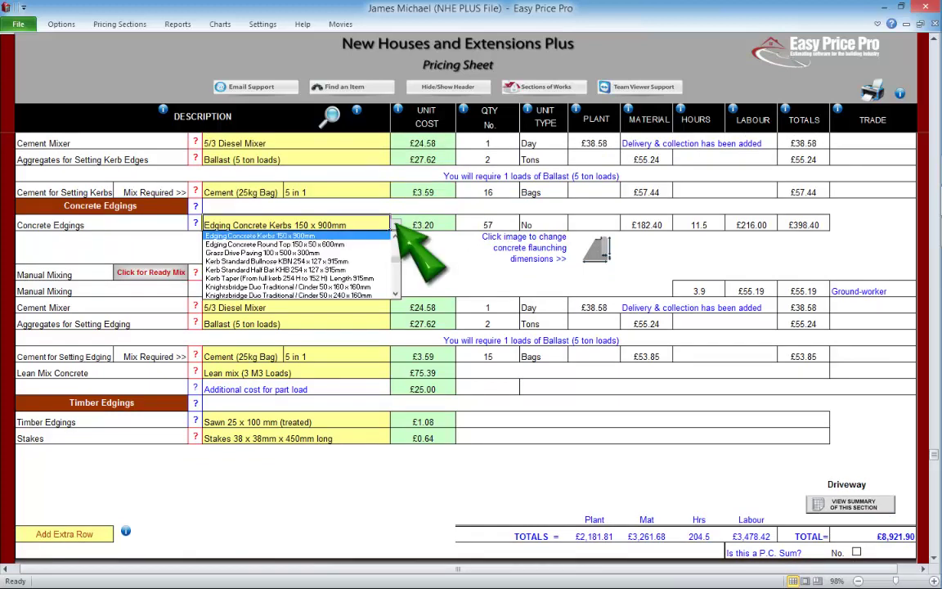
pyautogui.click(396, 224)
pyautogui.click(423, 224)
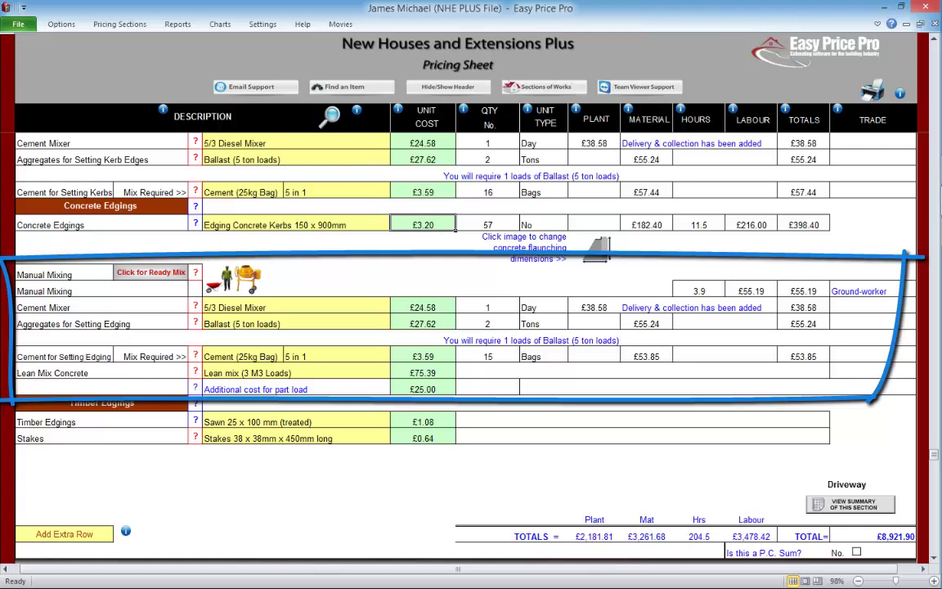
pyautogui.click(599, 248)
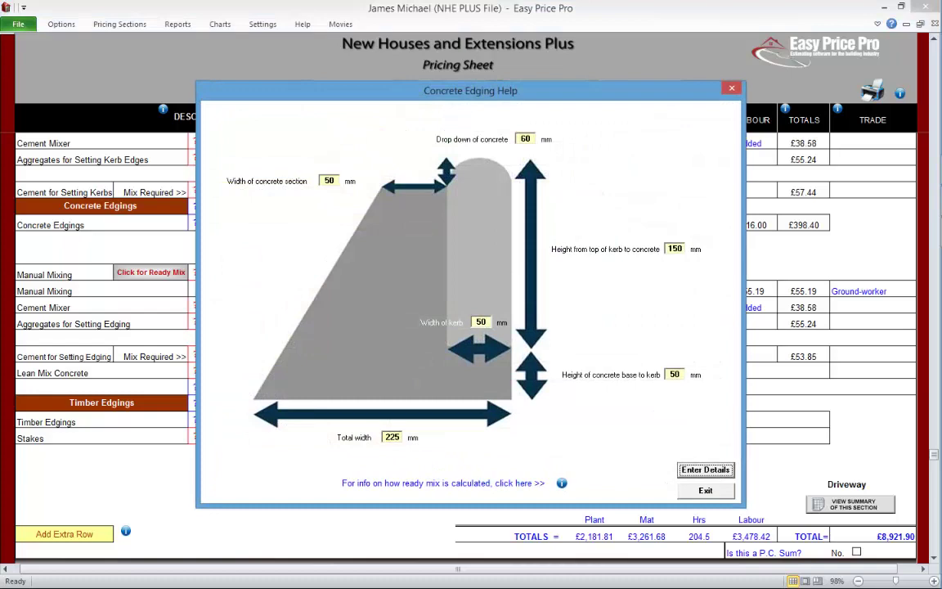
pyautogui.click(705, 491)
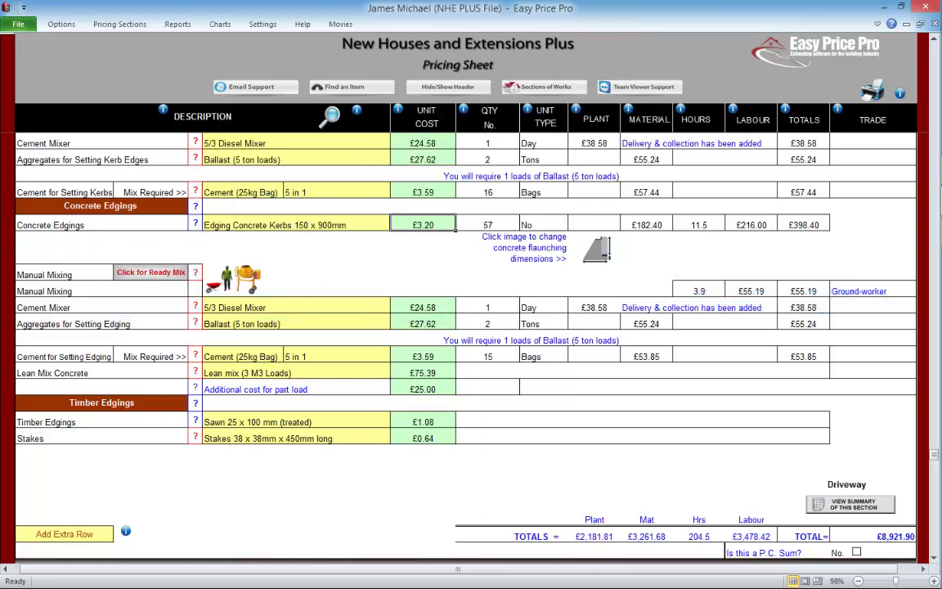
# - Review the material options for Aggregates for Setting Edging and Cement for Setting Edging without changing them
pyautogui.click(296, 324)
pyautogui.click(396, 323)
pyautogui.click(245, 356)
pyautogui.click(288, 357)
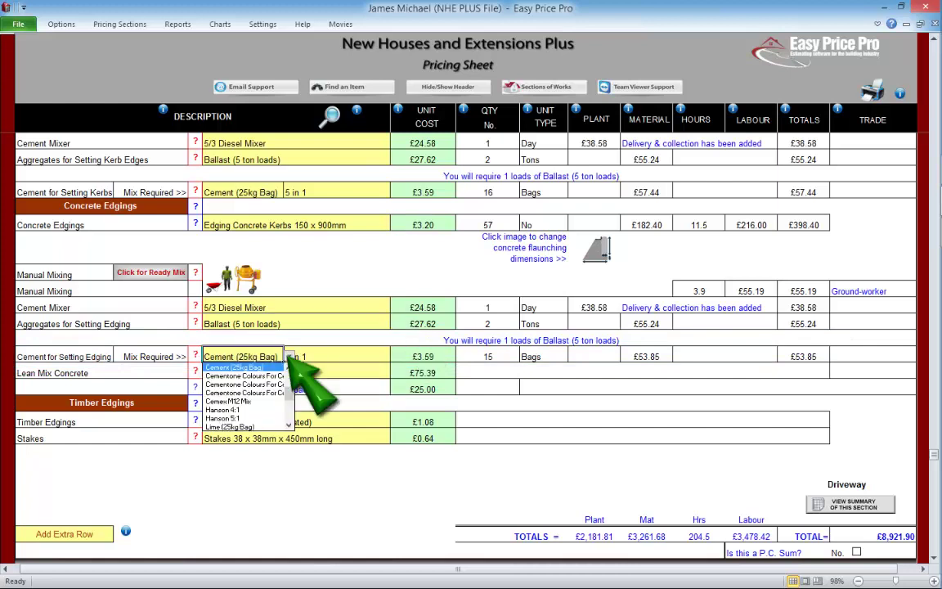
pyautogui.click(288, 357)
pyautogui.click(423, 356)
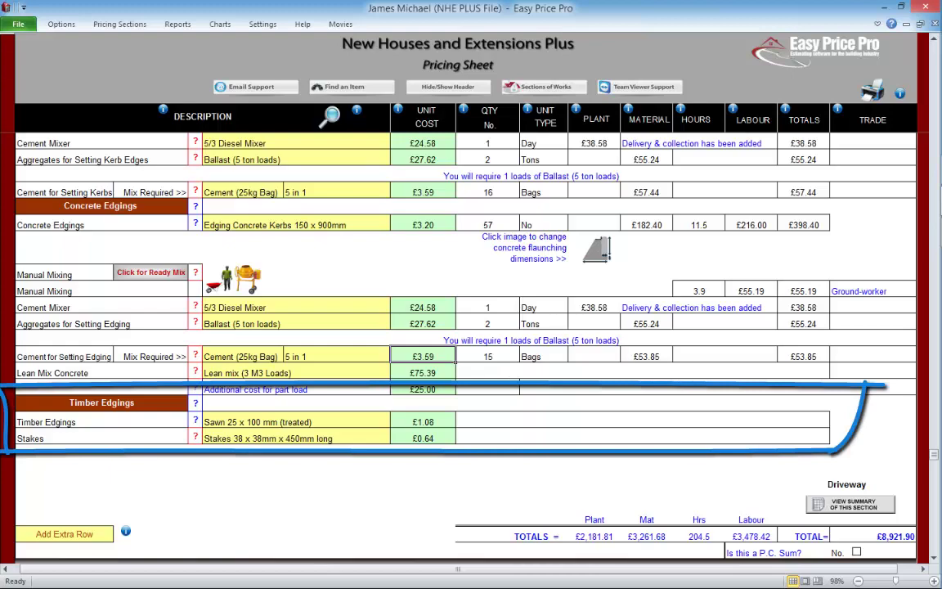
# - Change the edging type to the sides of Driveway Section 1 to Timber
pyautogui.click(934, 38)
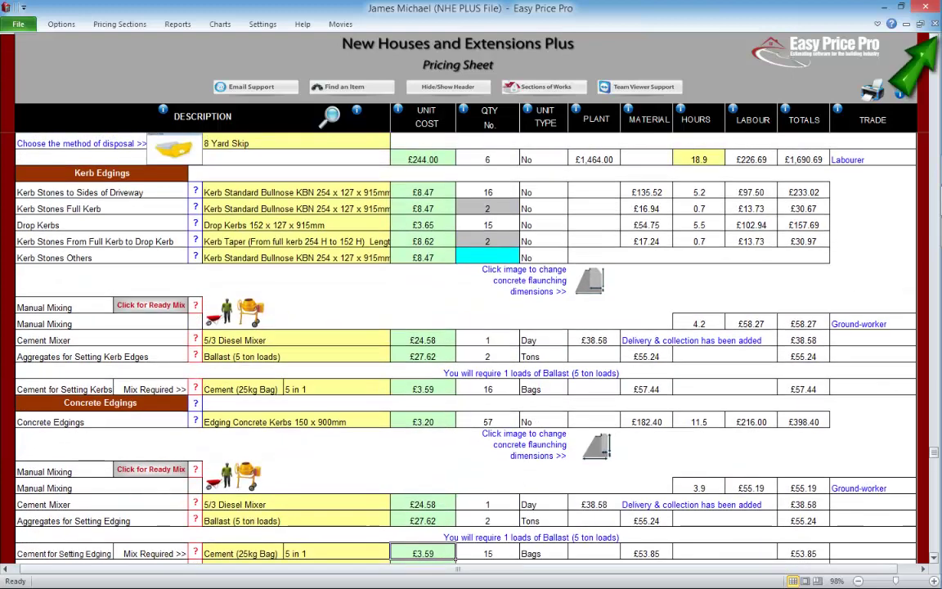
pyautogui.scroll(6, 283, 342)
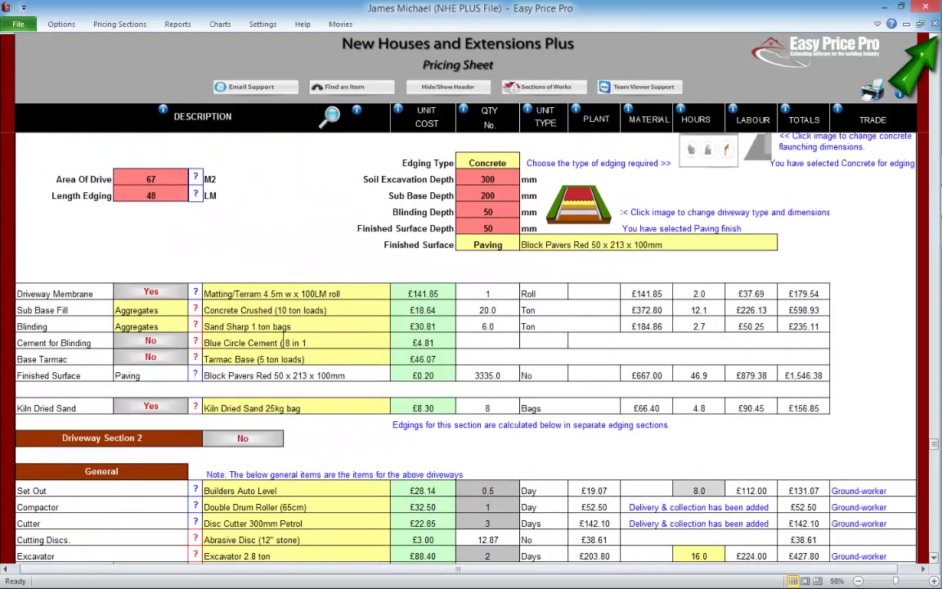
pyautogui.scroll(1, 283, 343)
pyautogui.click(708, 185)
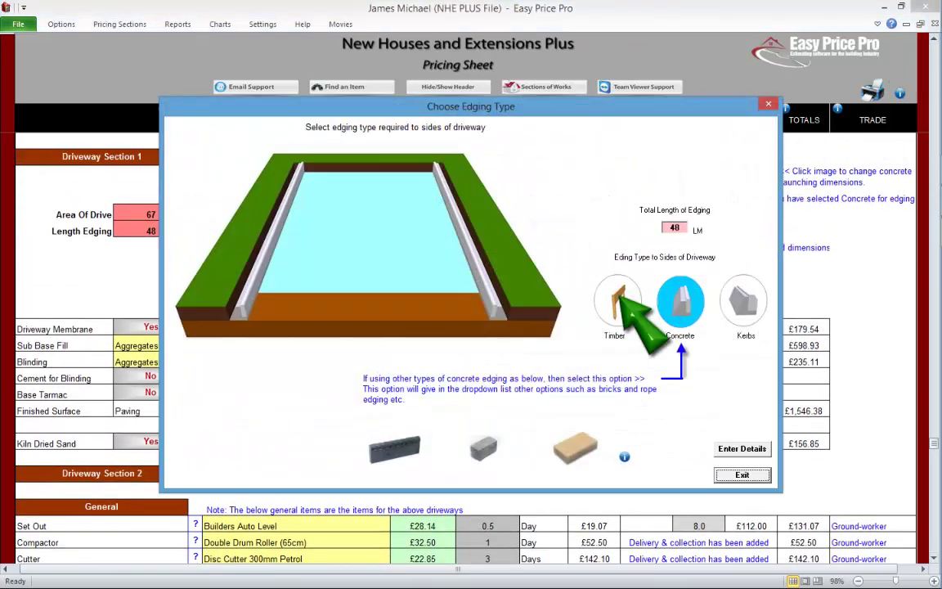
pyautogui.click(617, 301)
pyautogui.click(742, 474)
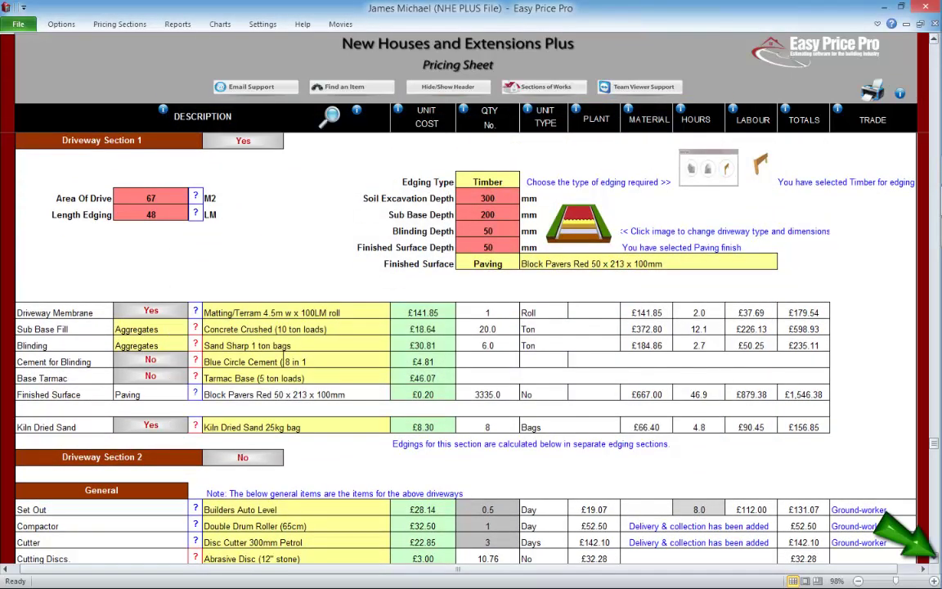
# - Review the product options for Timber Edgings, keeping Sawn 25 x 100 mm (treated)
pyautogui.scroll(-2, 283, 242)
pyautogui.scroll(-15, 283, 241)
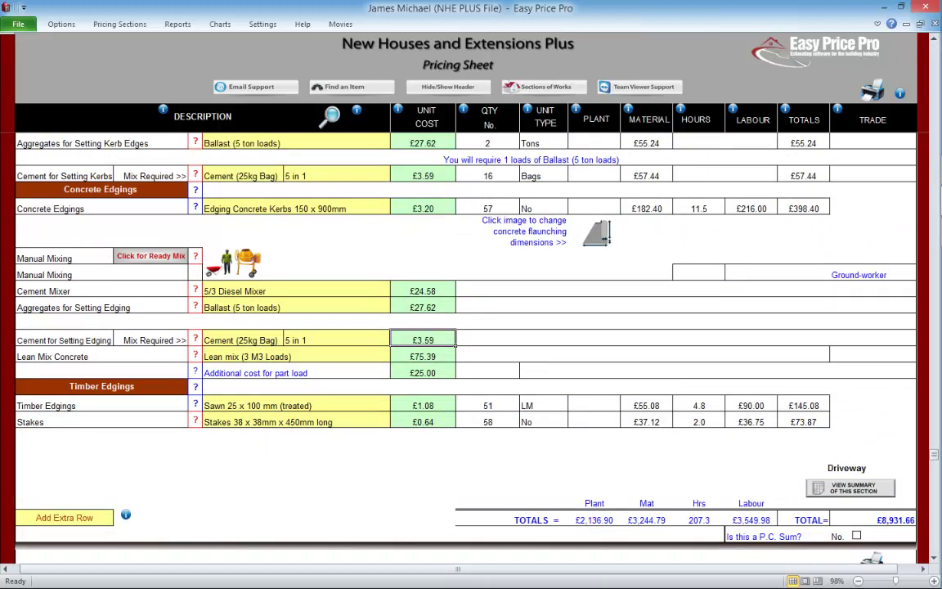
pyautogui.click(296, 405)
pyautogui.click(395, 405)
pyautogui.click(396, 404)
# - Set Stakes under Timber Edgings to Stakes 38 x 38mm x 600mm long, and view the stake spacing illustration
pyautogui.click(380, 422)
pyautogui.click(397, 422)
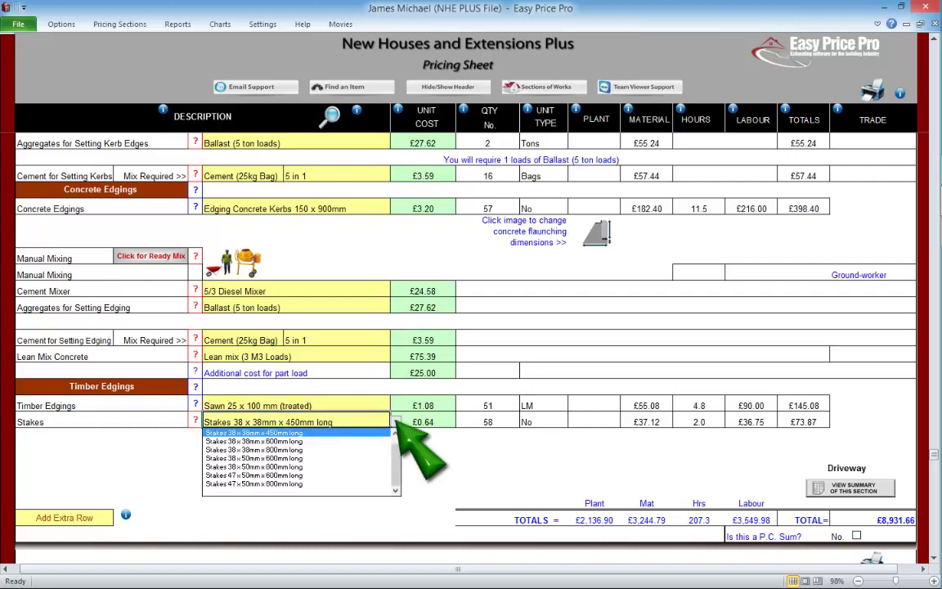
pyautogui.click(262, 440)
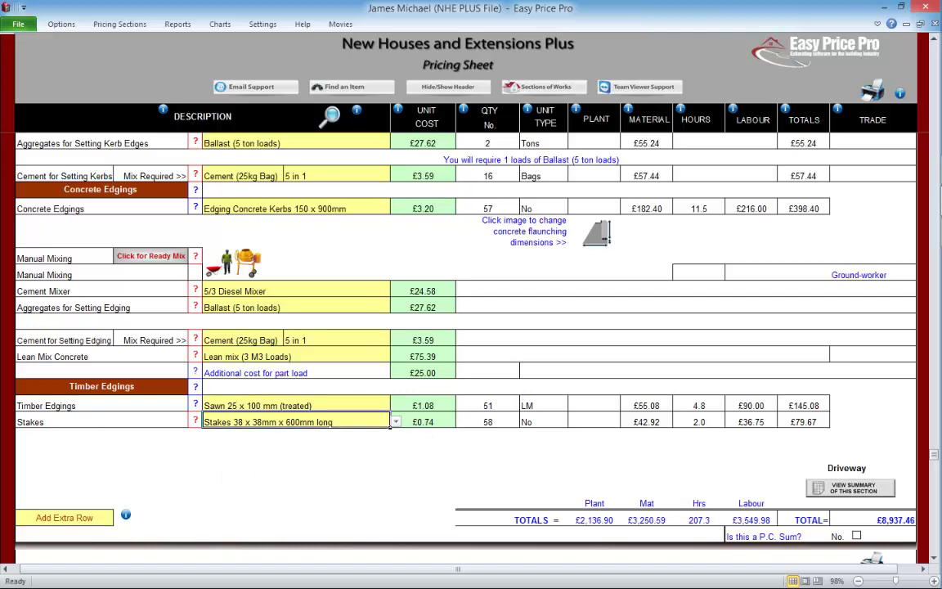
pyautogui.click(194, 421)
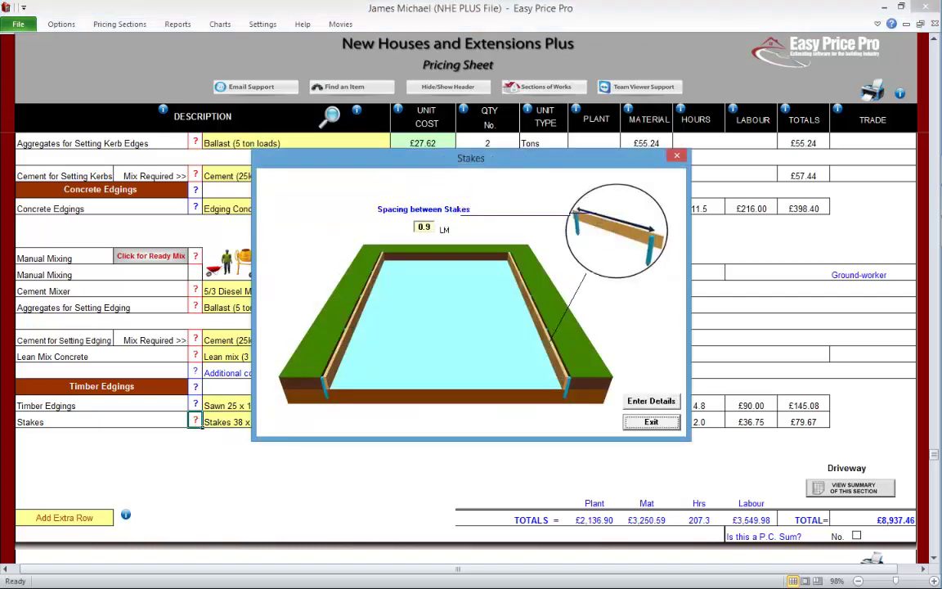
pyautogui.click(651, 421)
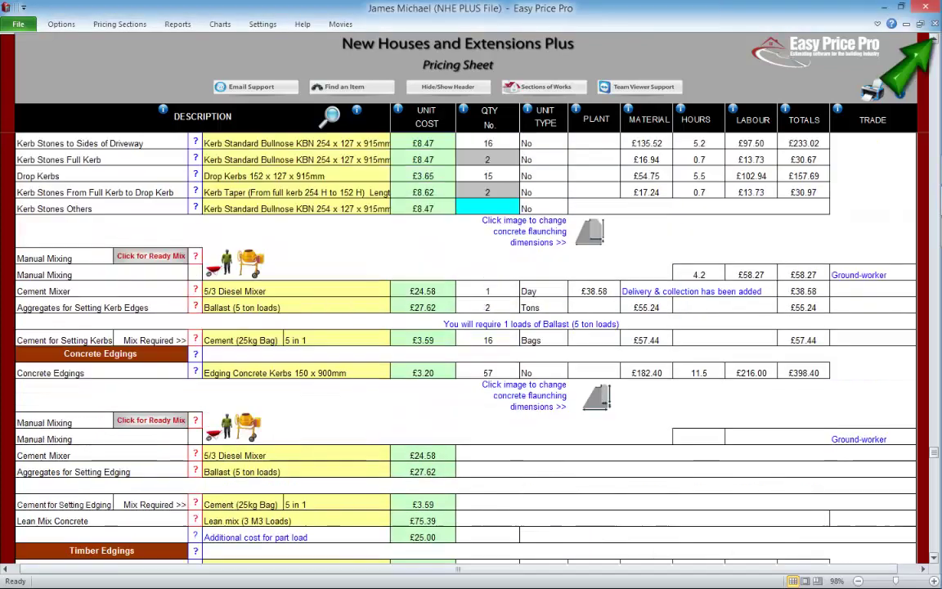
# - Set the edging type of Driveway Section 1 back to Concrete
pyautogui.click(933, 39)
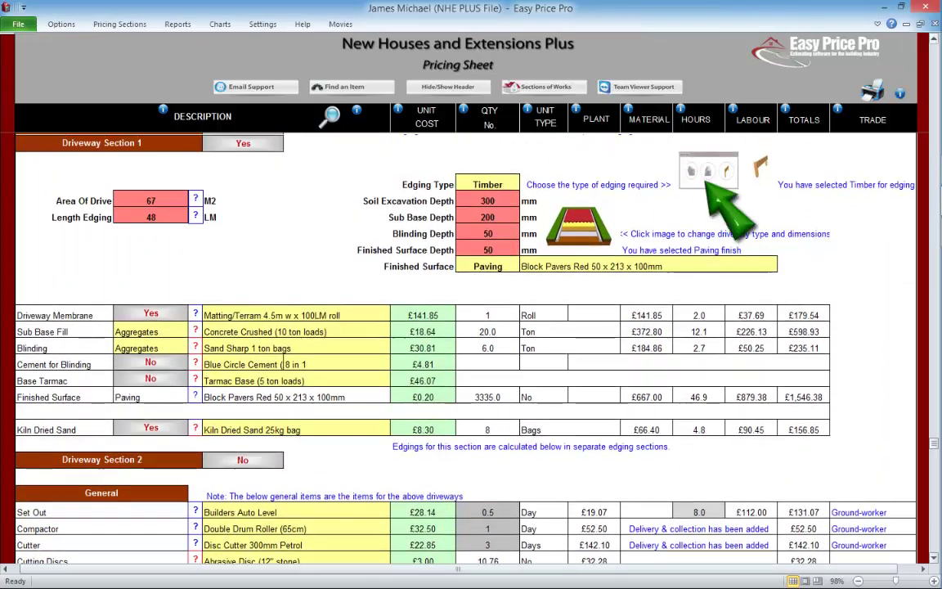
pyautogui.click(708, 173)
pyautogui.click(677, 305)
pyautogui.click(740, 530)
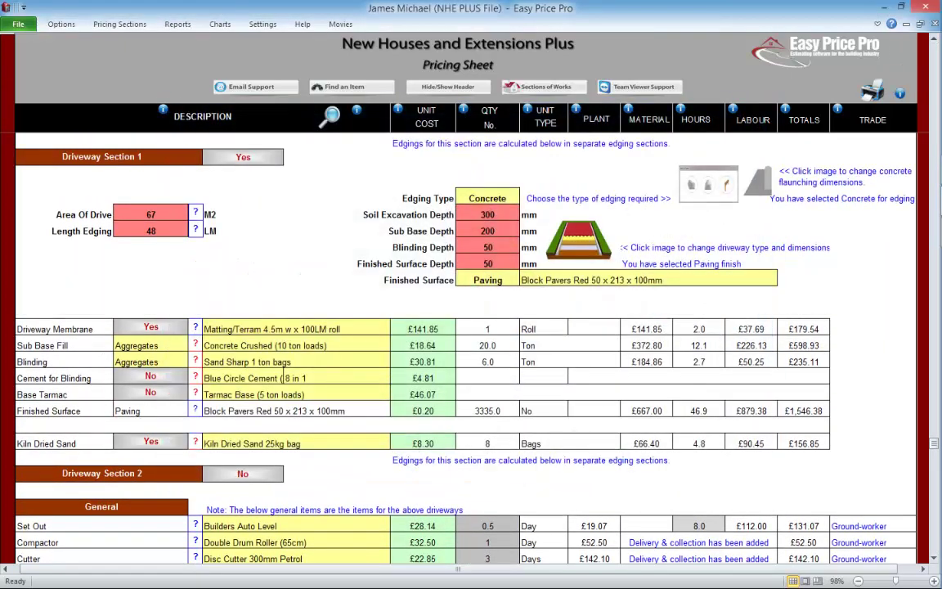
# - Go to the extra row option and the totals at the end of the Driveway section
pyautogui.scroll(-5, 458, 343)
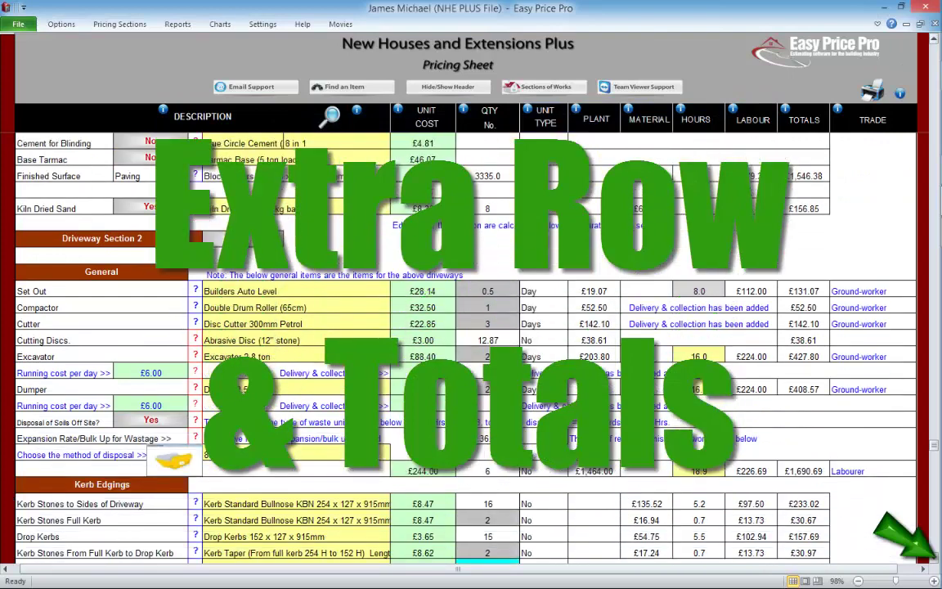
pyautogui.scroll(-10, 458, 343)
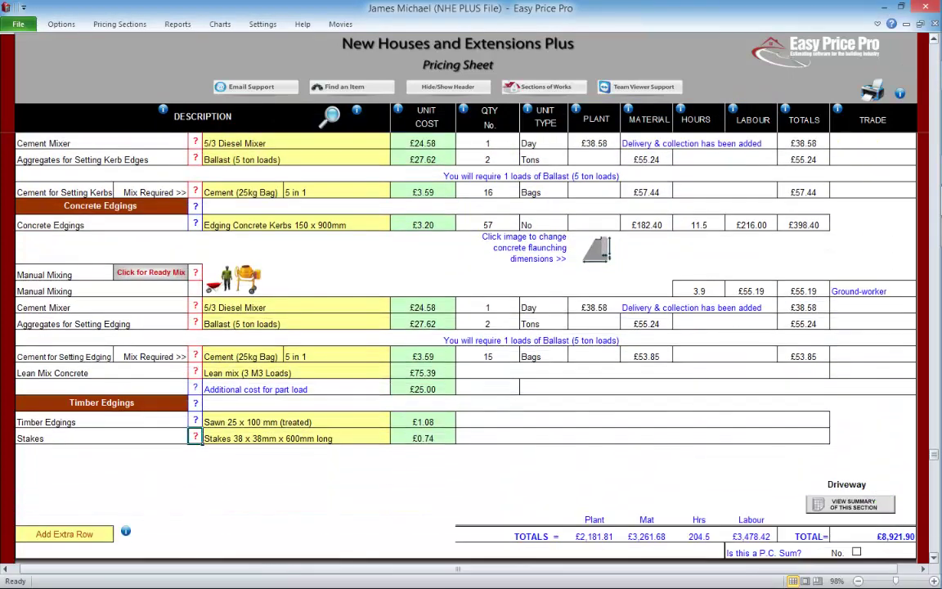